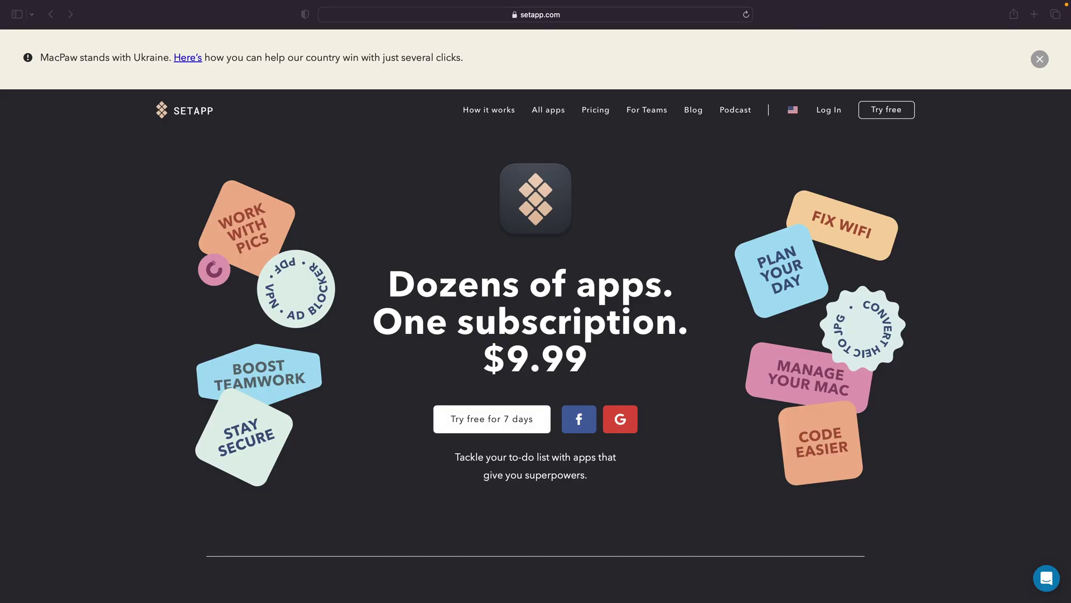
Go to the How Setapp works page and scroll down through its content.
{"action": "left_click", "coordinate": [488, 109]}
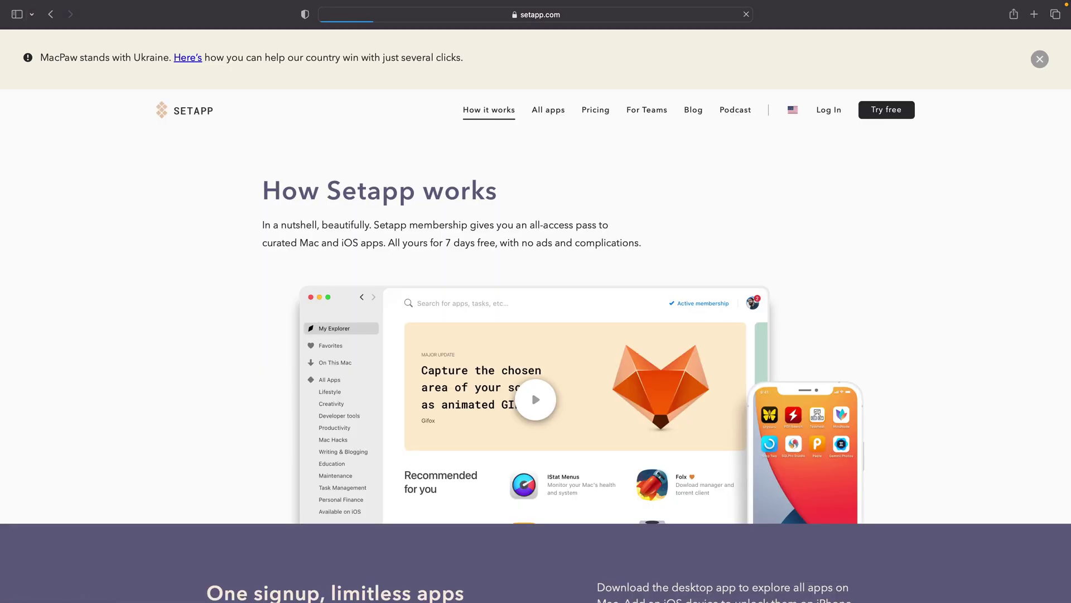
{"action": "scroll", "coordinate": [531, 390], "scroll_direction": "down", "scroll_amount": 4}
{"action": "scroll", "coordinate": [531, 390], "scroll_direction": "down", "scroll_amount": 5}
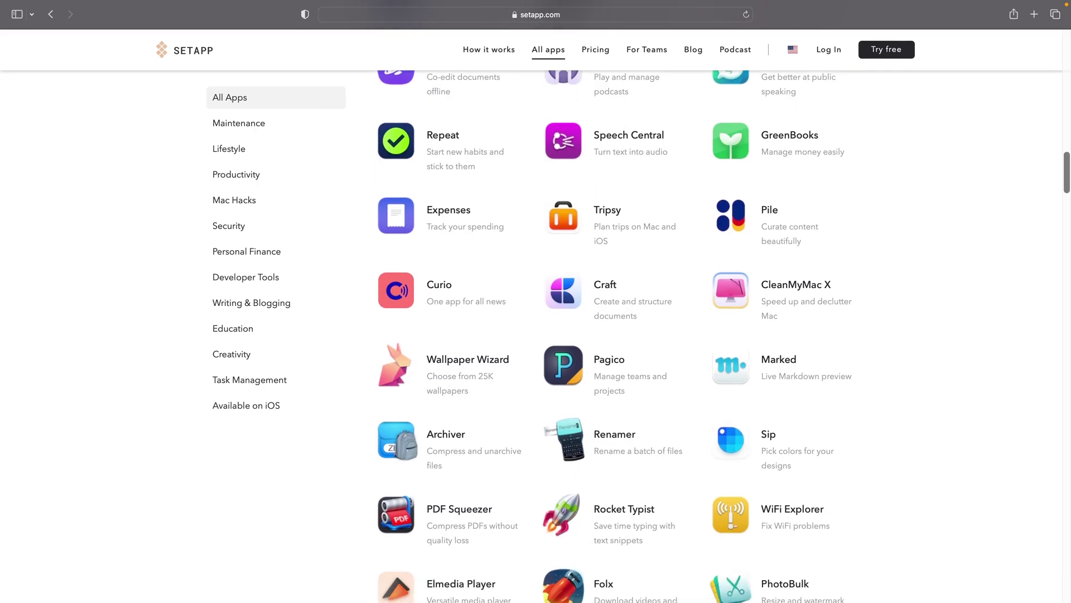
{"action": "scroll", "coordinate": [614, 335], "scroll_direction": "down", "scroll_amount": 2}
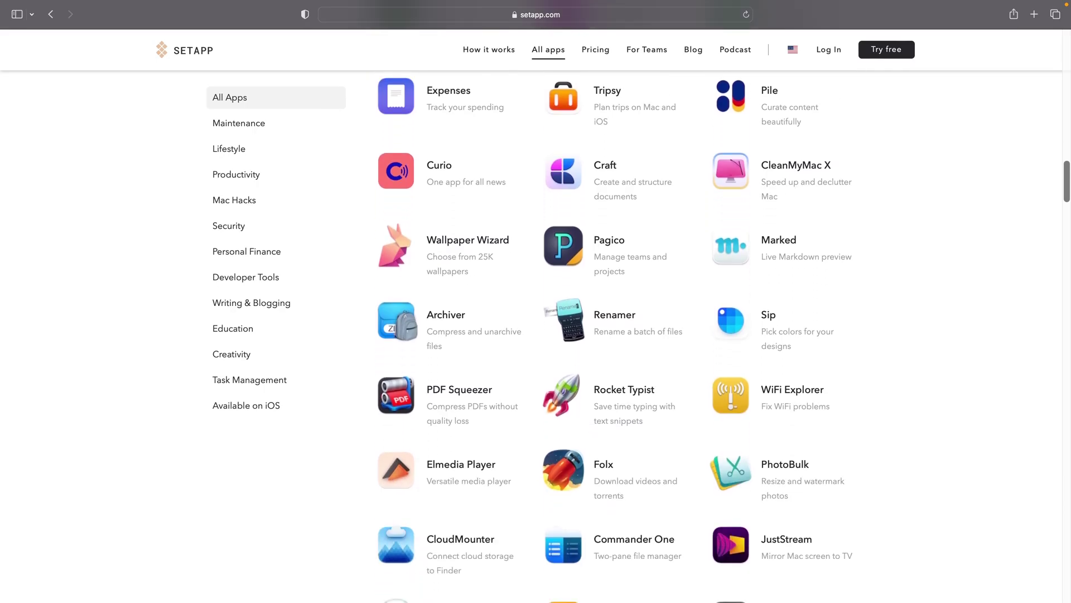
{"action": "scroll", "coordinate": [614, 335], "scroll_direction": "down", "scroll_amount": 10}
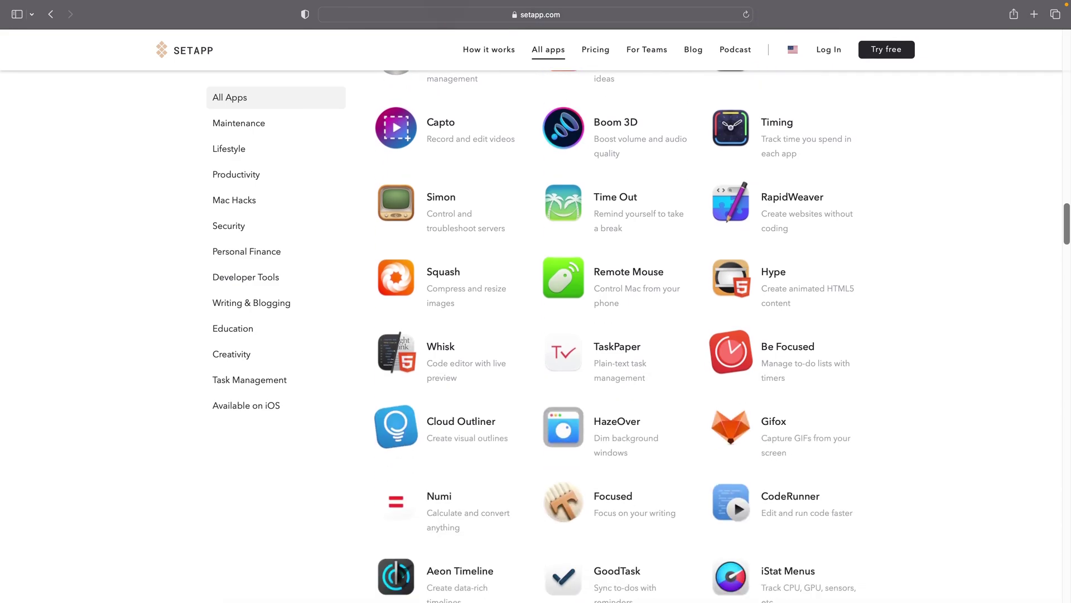
{"action": "scroll", "coordinate": [614, 335], "scroll_direction": "down", "scroll_amount": 20}
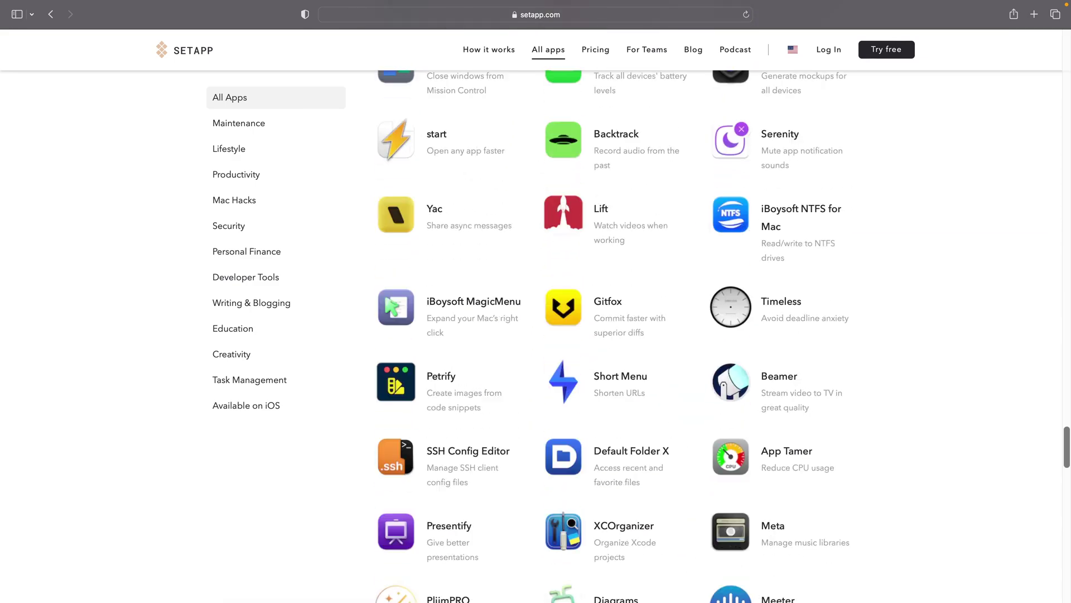
{"action": "scroll", "coordinate": [614, 334], "scroll_direction": "down", "scroll_amount": 10}
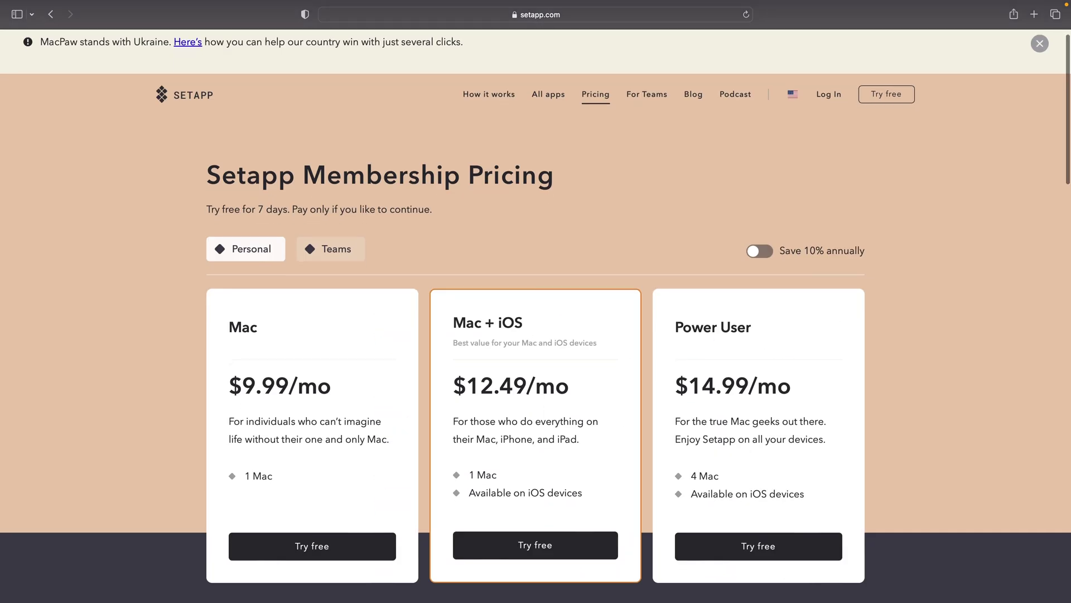
{"action": "scroll", "coordinate": [535, 335], "scroll_direction": "down", "scroll_amount": 1}
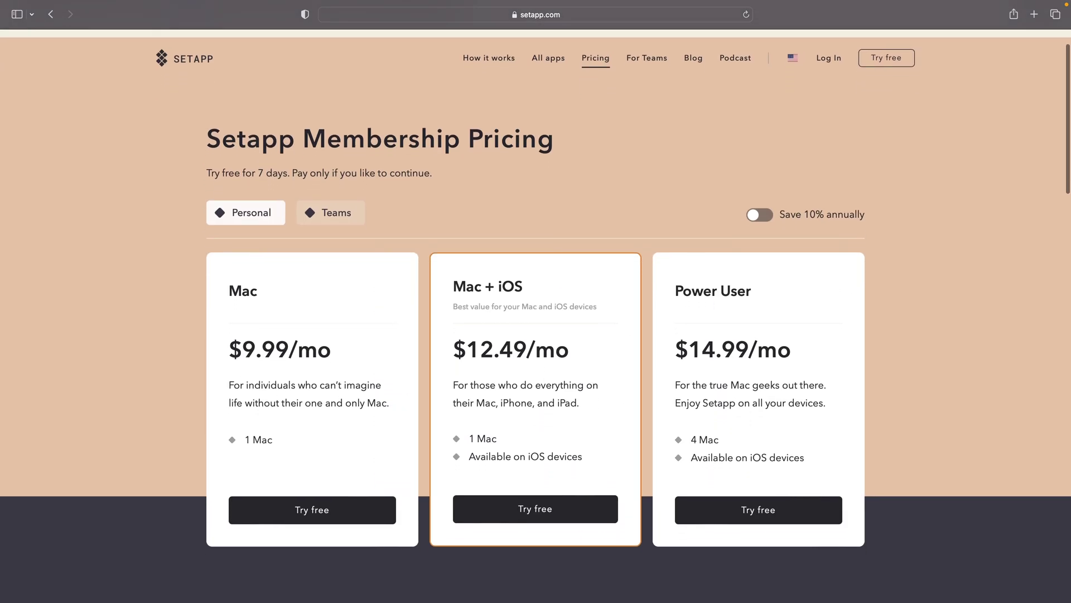
{"action": "scroll", "coordinate": [536, 335], "scroll_direction": "down", "scroll_amount": 3}
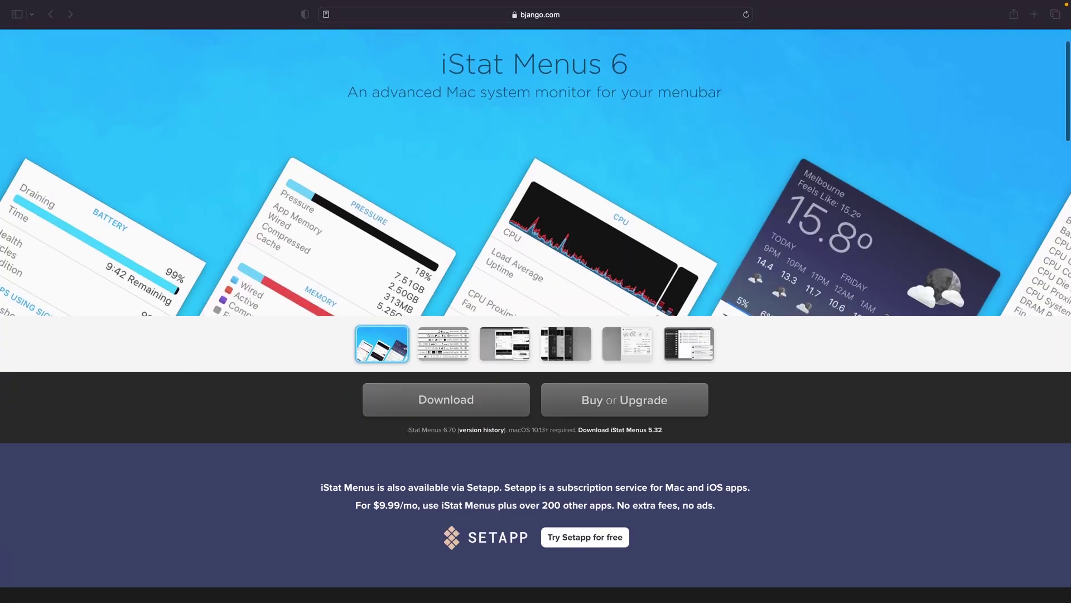
Scroll to the bottom of the bjango.com iStat Menus page and bring up the Buy or Upgrade options.
{"action": "scroll", "coordinate": [536, 315], "scroll_direction": "down", "scroll_amount": 15}
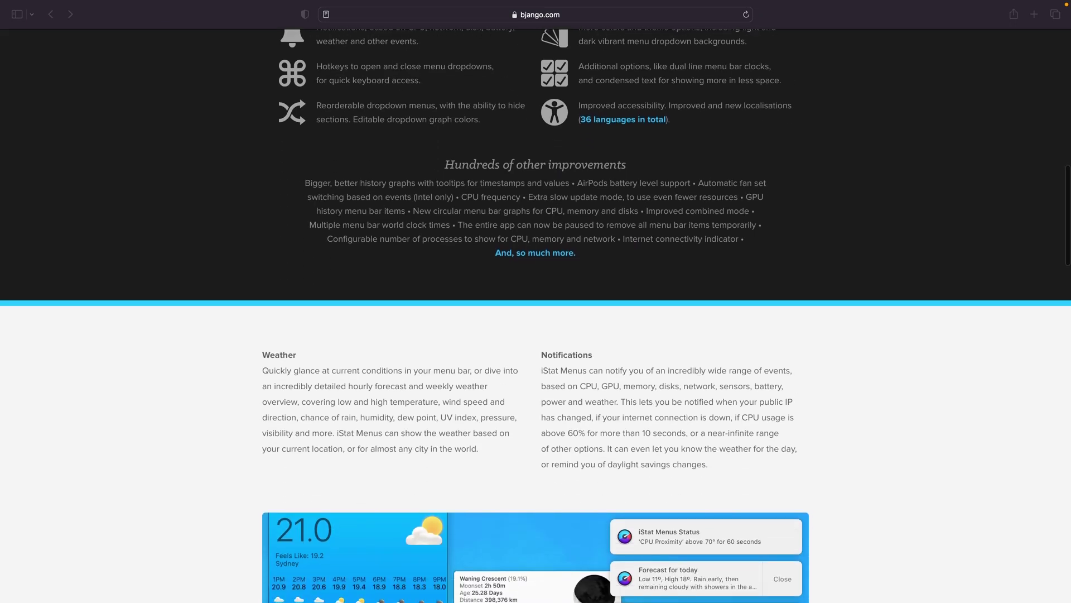
{"action": "scroll", "coordinate": [536, 316], "scroll_direction": "down", "scroll_amount": 15}
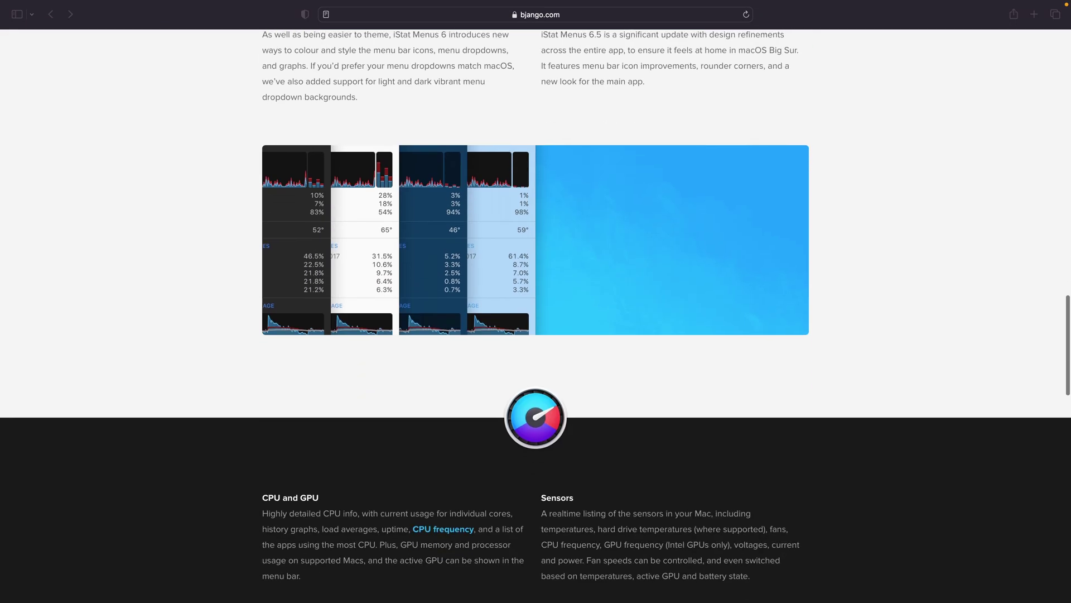
{"action": "scroll", "coordinate": [536, 316], "scroll_direction": "down", "scroll_amount": 20}
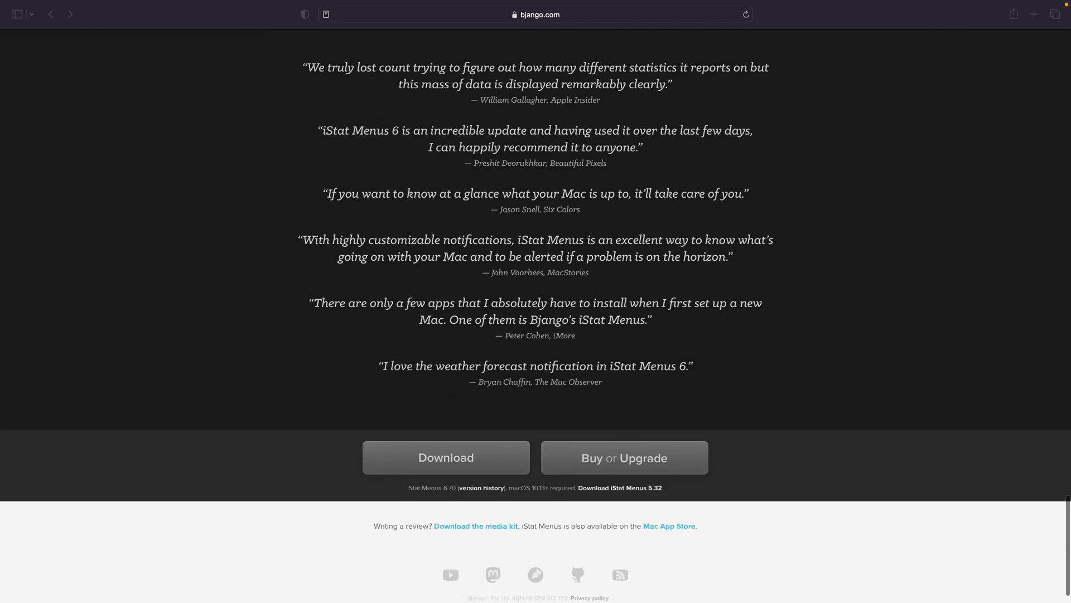
{"action": "scroll", "coordinate": [535, 316], "scroll_direction": "down", "scroll_amount": 2}
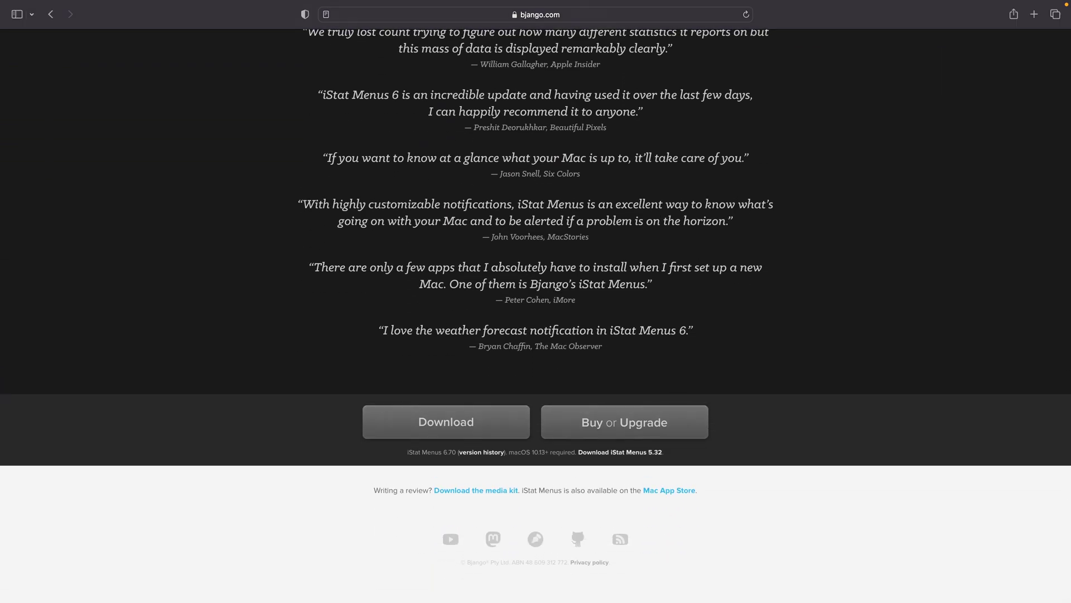
{"action": "left_click", "coordinate": [625, 422]}
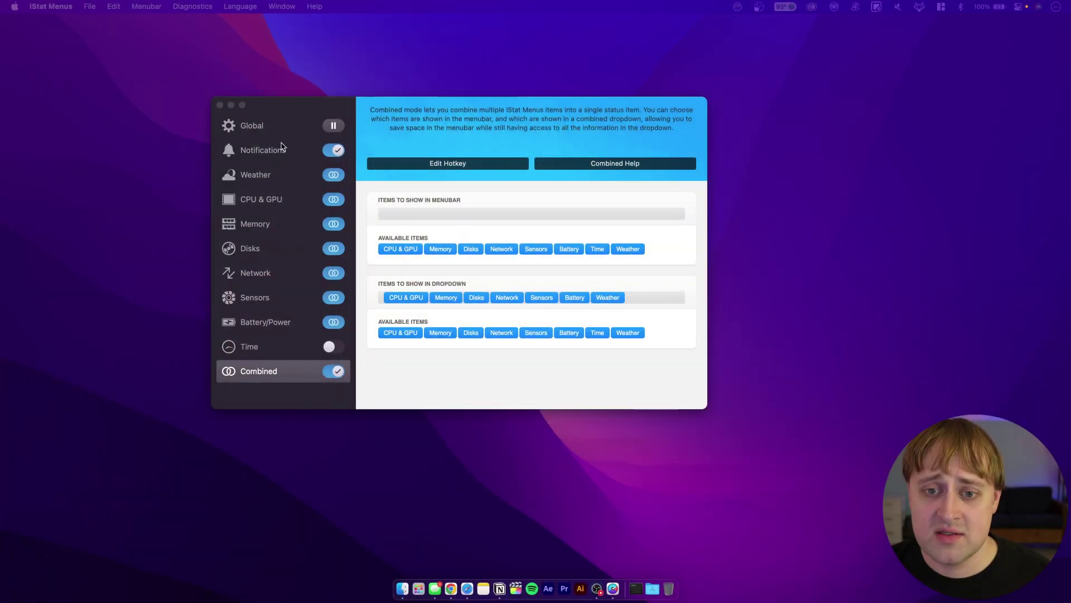
Drop down the iStat Menus combined menubar stats and inspect the CPU and Disks details.
{"action": "left_click", "coordinate": [739, 7]}
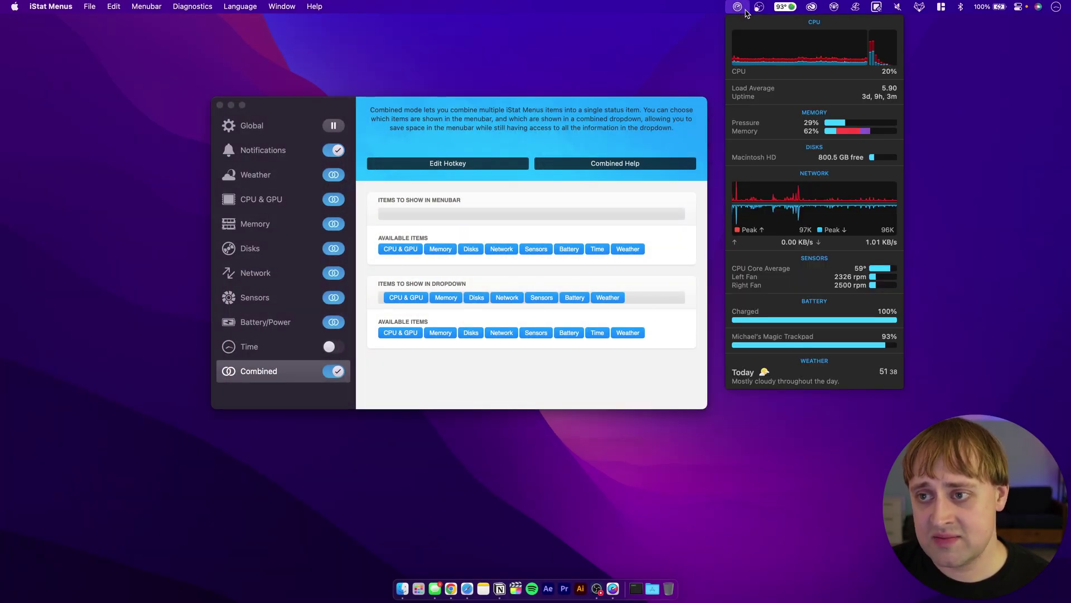
{"action": "mouse_move", "coordinate": [762, 43]}
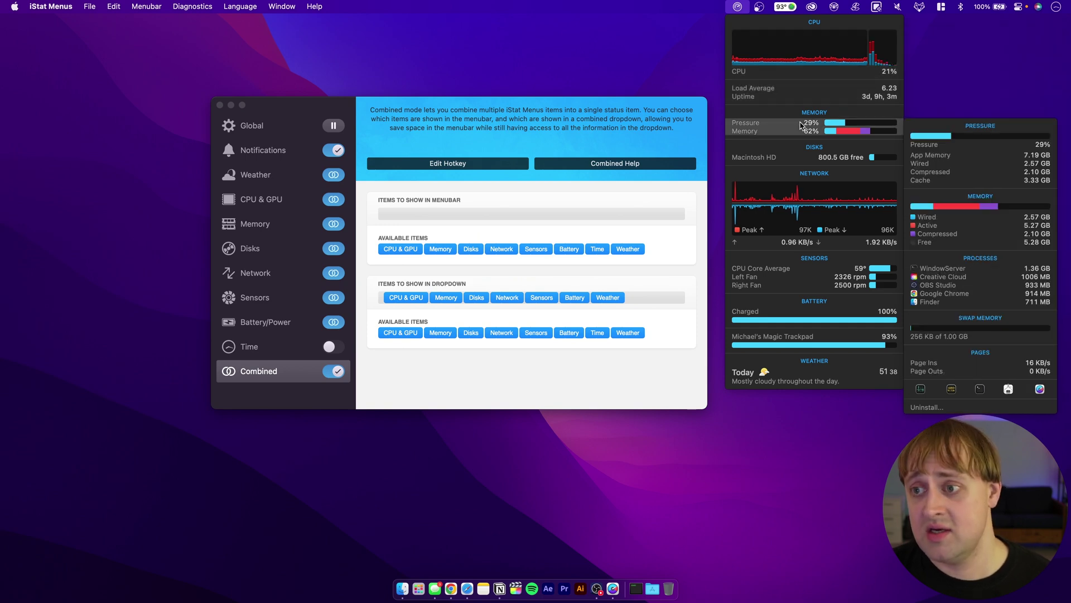
{"action": "mouse_move", "coordinate": [834, 161]}
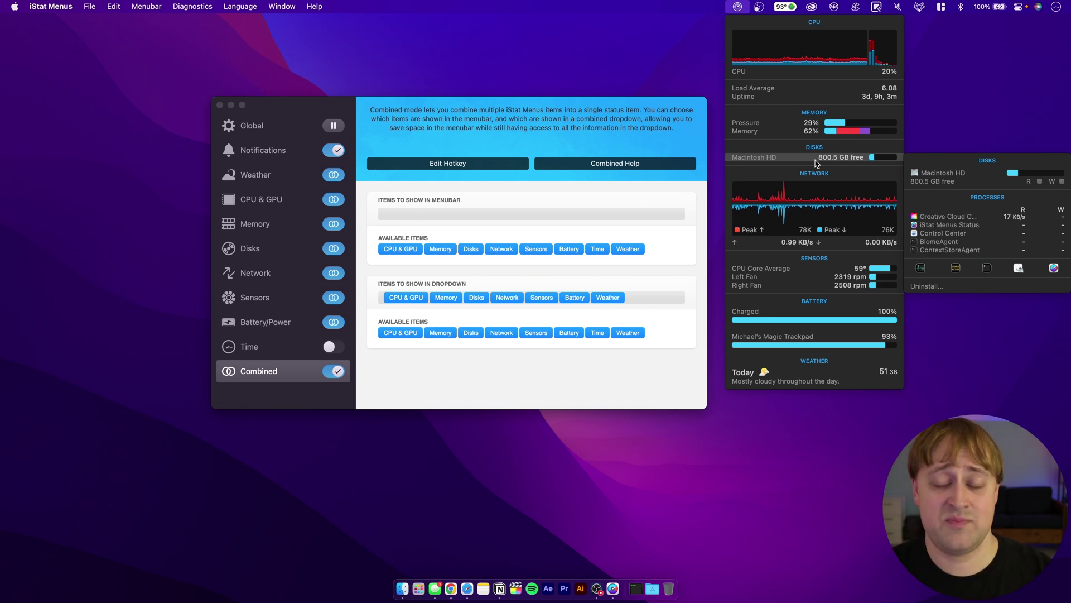
View the Sensors panel's fan speeds, temperatures and GPU 1 history graph, then leave the dropdown.
{"action": "mouse_move", "coordinate": [841, 277]}
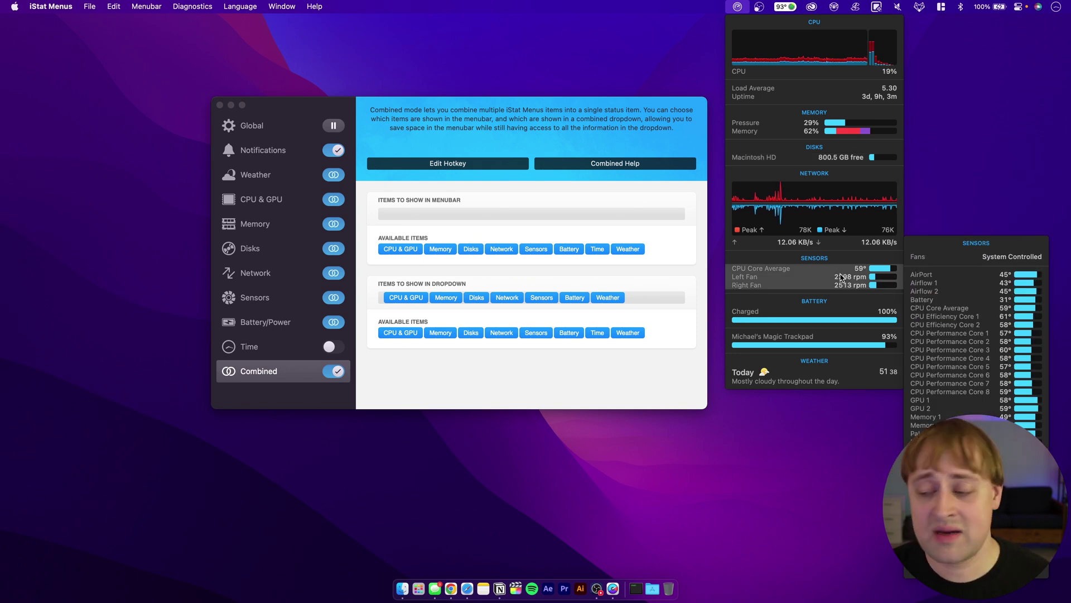
{"action": "mouse_move", "coordinate": [938, 276]}
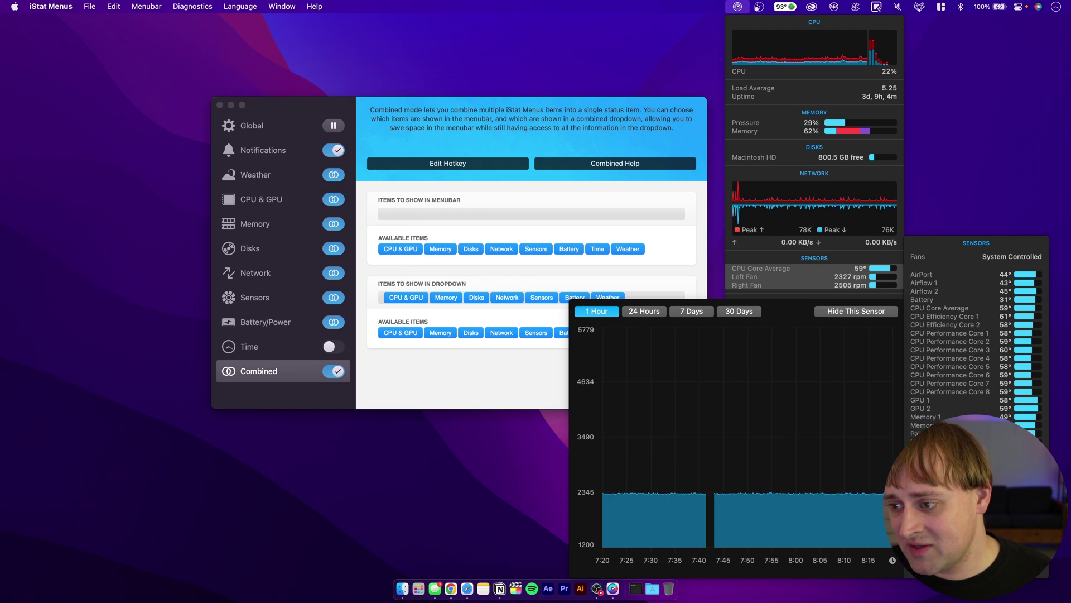
{"action": "mouse_move", "coordinate": [949, 391]}
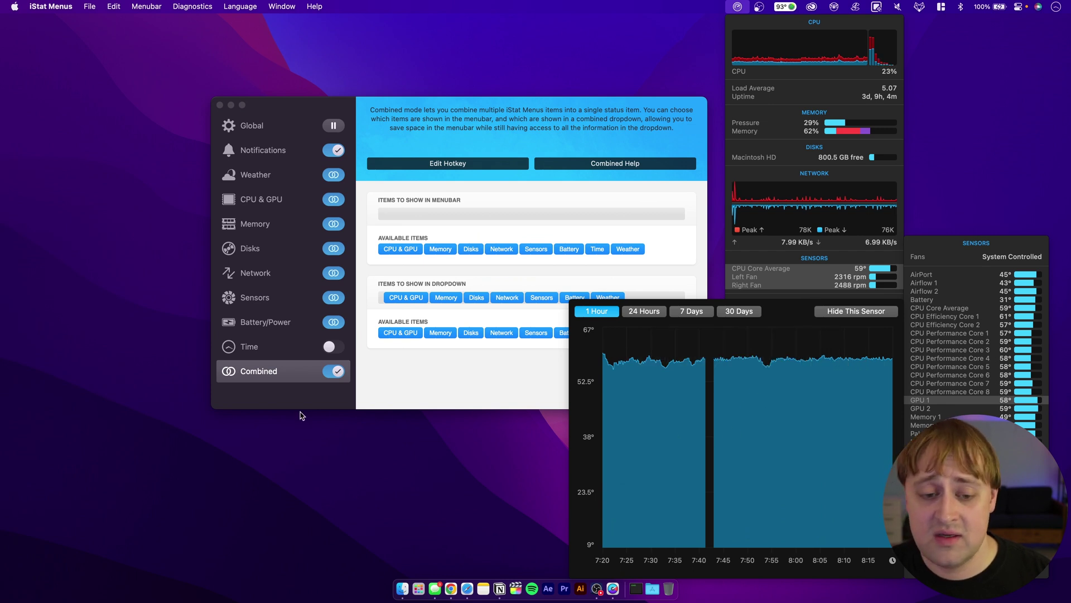
Close the stats dropdown, nudge the settings window aside and turn Combined mode off.
{"action": "left_click", "coordinate": [305, 371]}
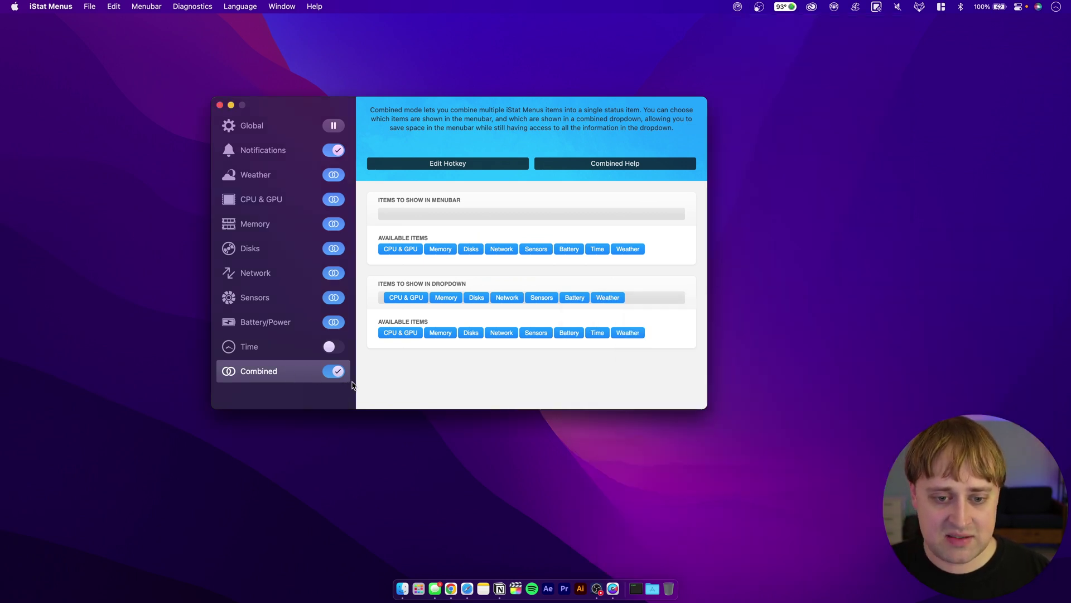
{"action": "left_click_drag", "start_coordinate": [385, 111], "coordinate": [432, 110]}
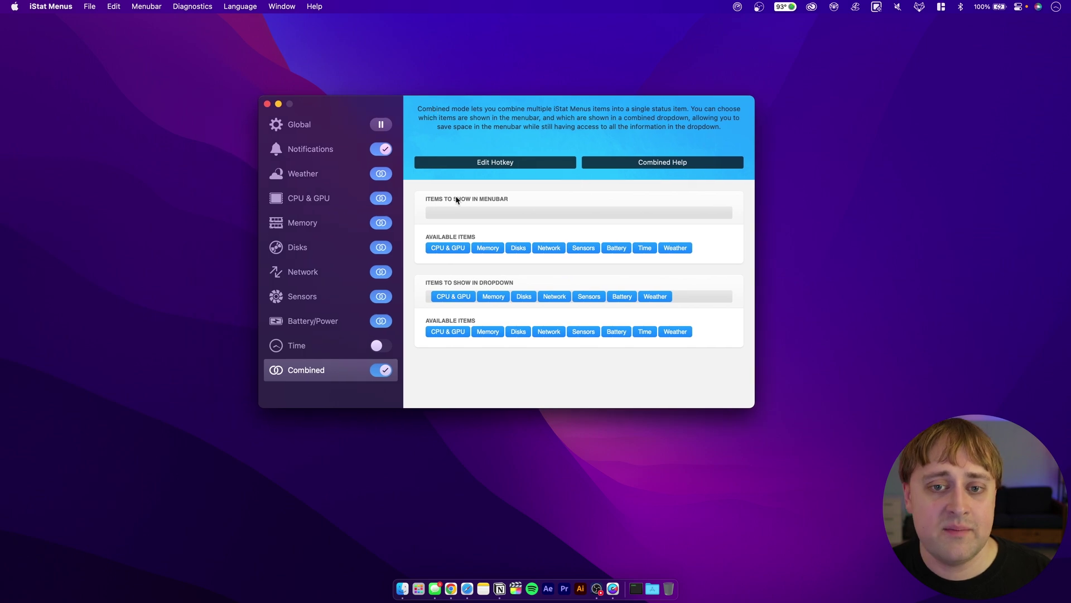
{"action": "left_click", "coordinate": [384, 373]}
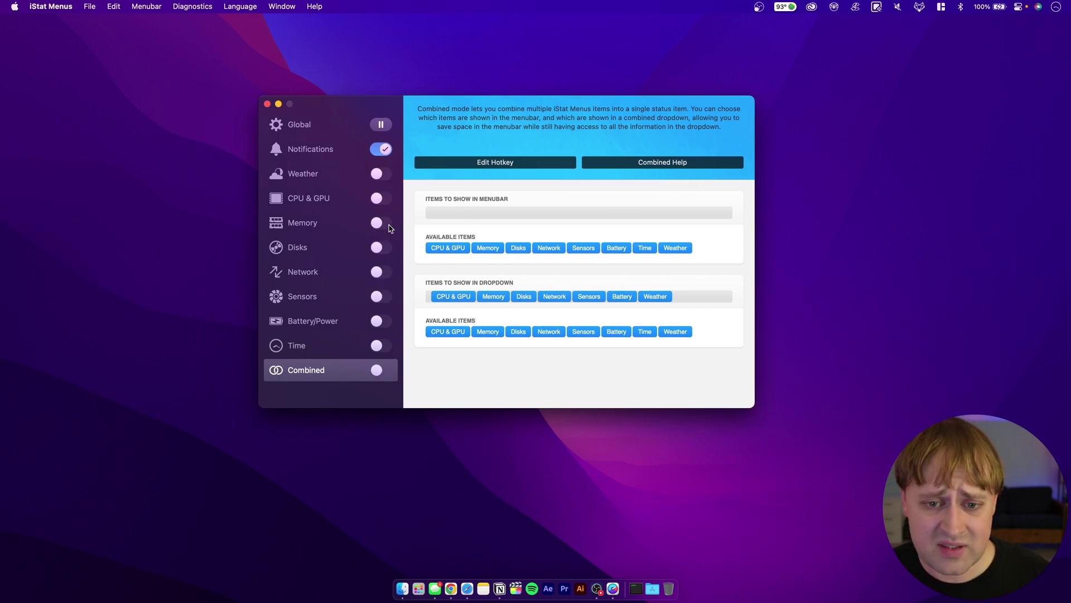
Try separate Memory and CPU & GPU menubar items, checking their dropdowns, then remove them.
{"action": "left_click", "coordinate": [383, 223]}
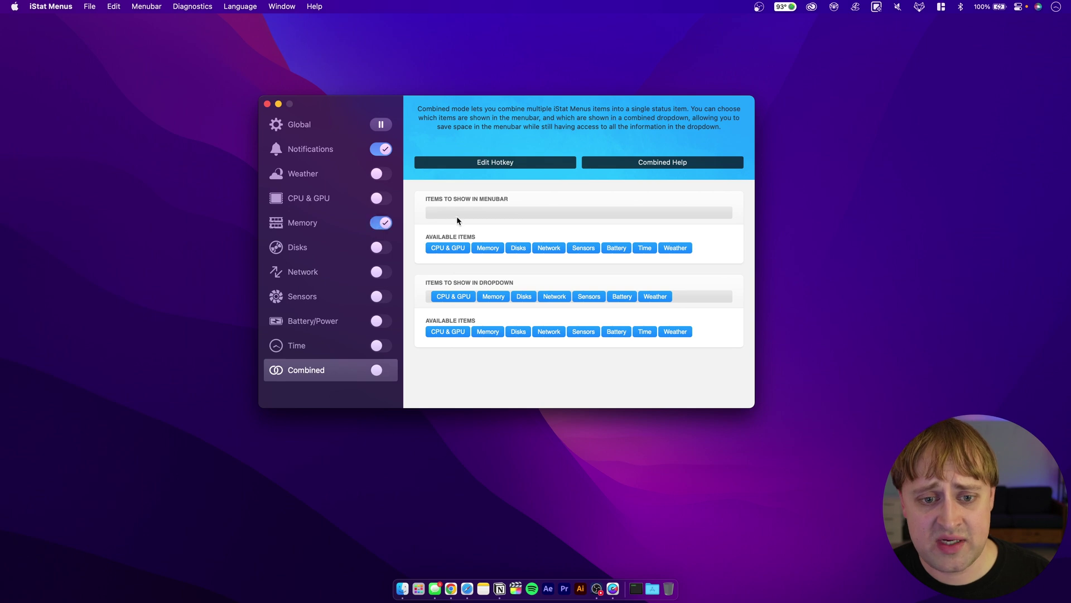
{"action": "left_click", "coordinate": [382, 199]}
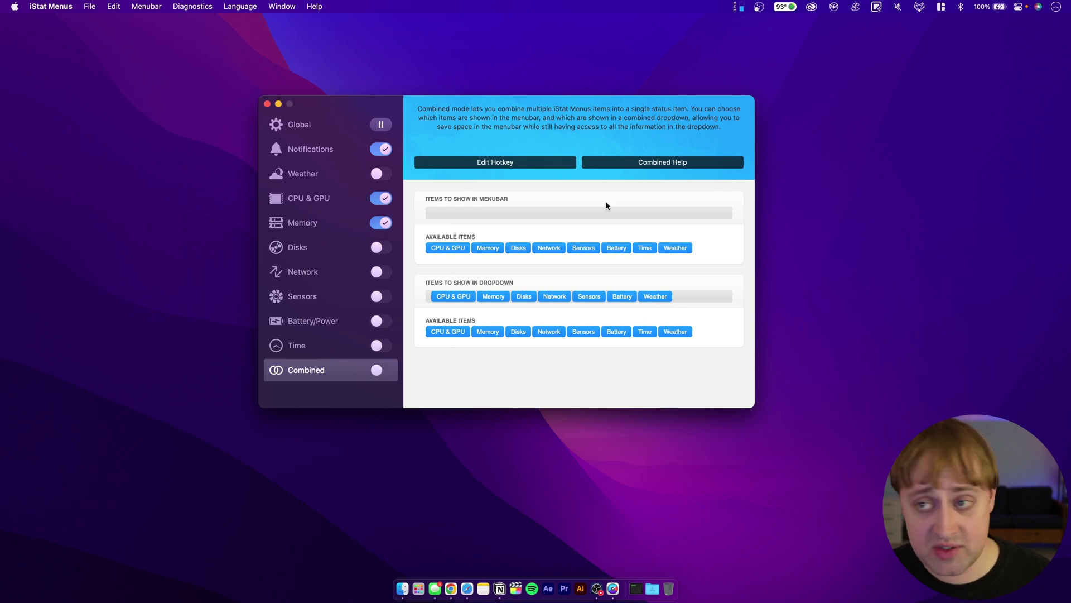
{"action": "left_click", "coordinate": [713, 10]}
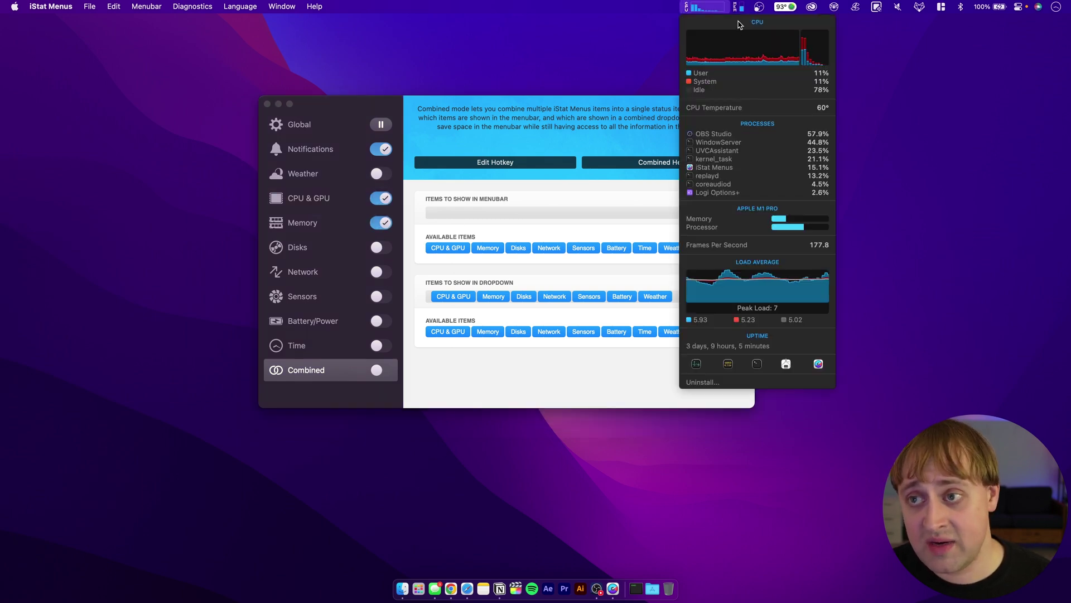
{"action": "left_click", "coordinate": [739, 7]}
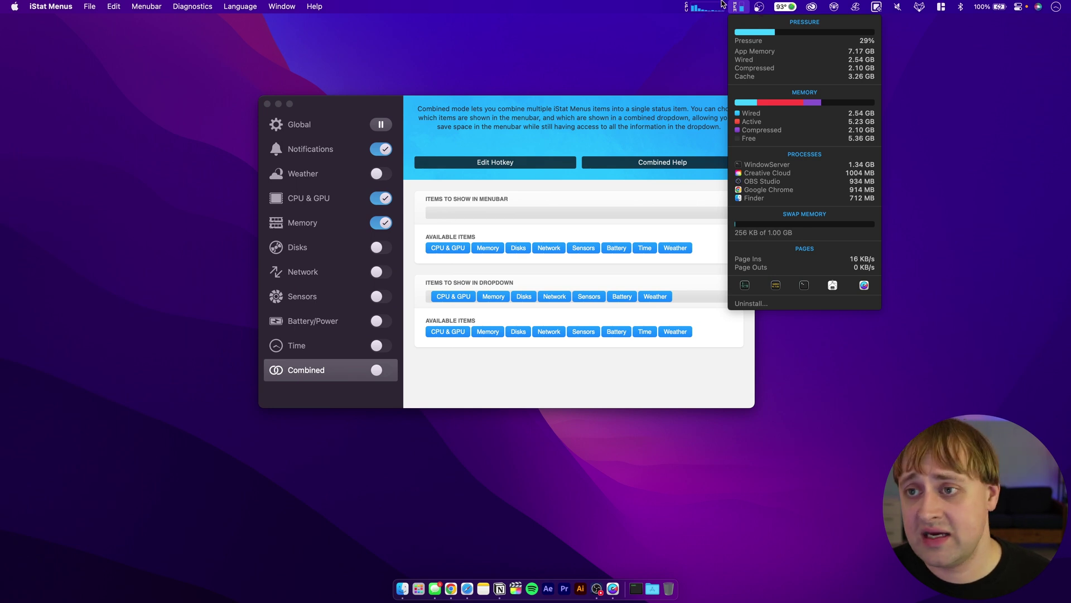
{"action": "left_click", "coordinate": [383, 222]}
{"action": "left_click", "coordinate": [382, 222]}
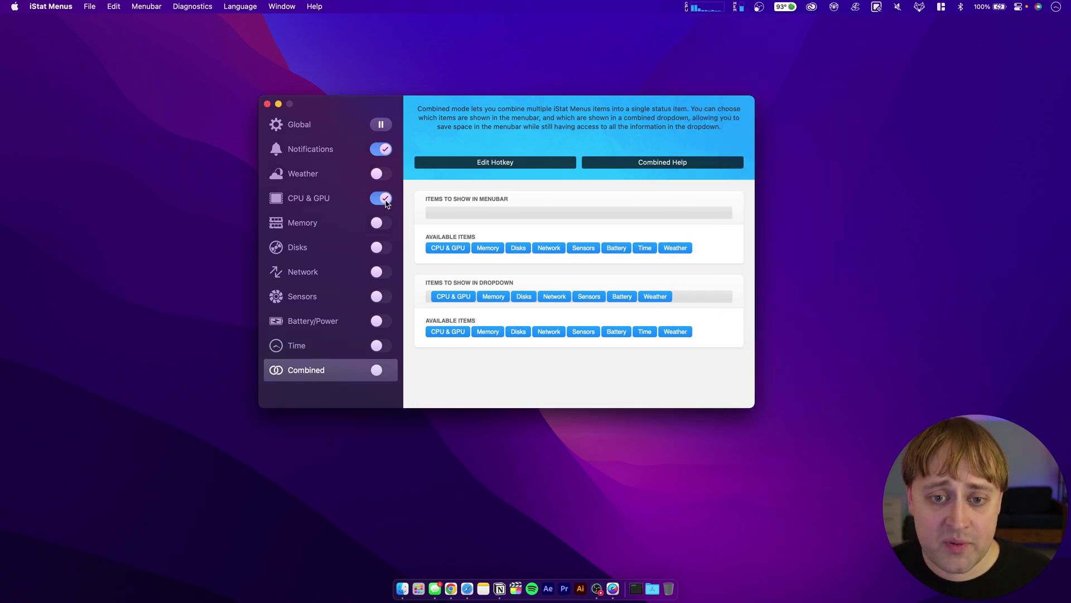
{"action": "left_click", "coordinate": [383, 198]}
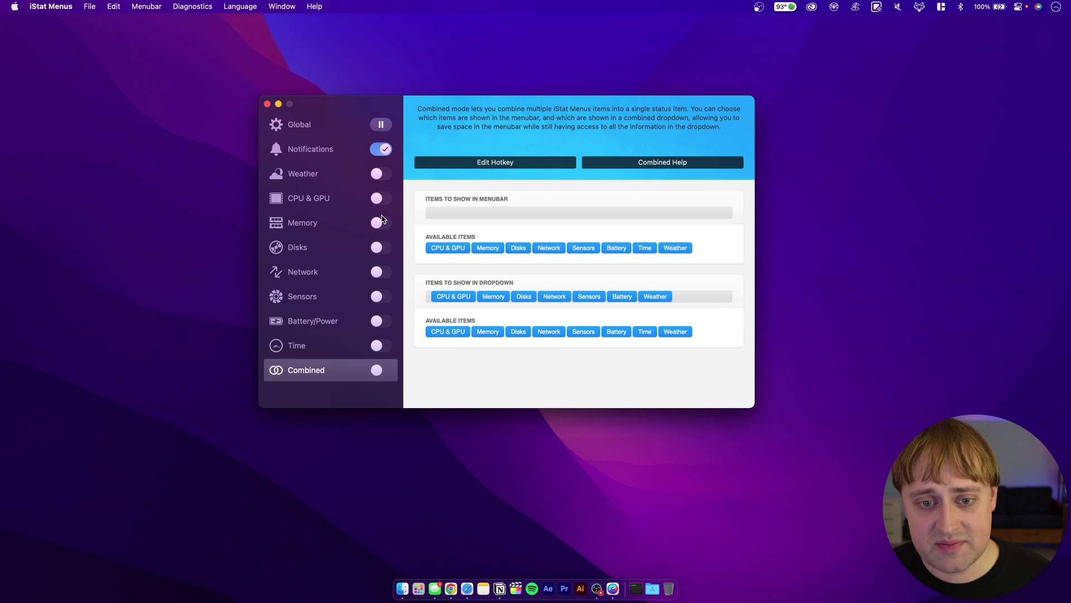
Enable the Memory, Disks, Battery/Power, Sensors, CPU & GPU, Weather and Time menubar items.
{"action": "left_click", "coordinate": [382, 223]}
{"action": "left_click", "coordinate": [383, 247]}
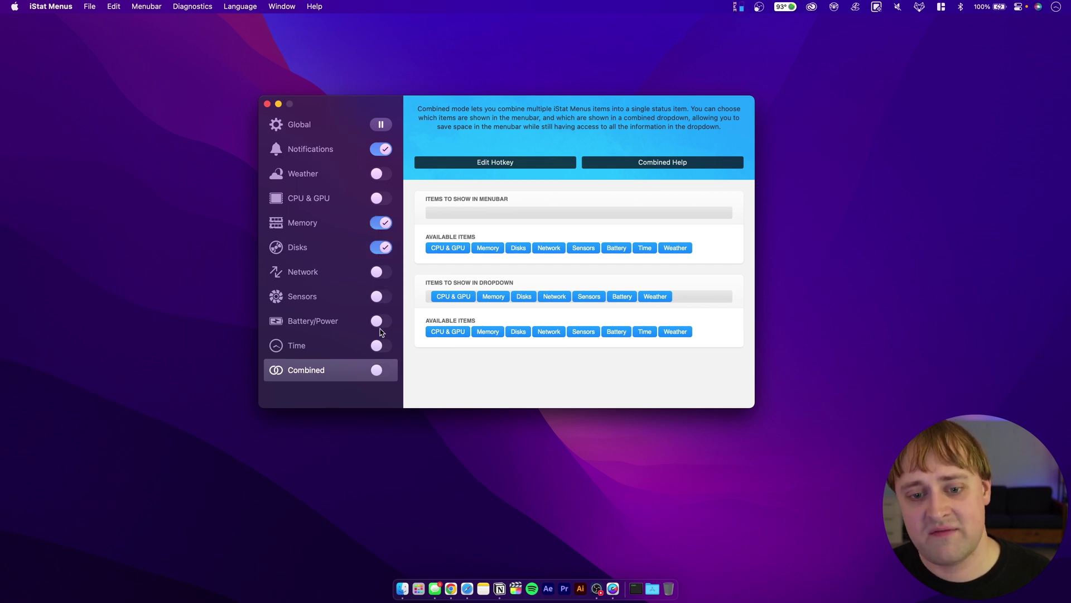
{"action": "left_click", "coordinate": [382, 321]}
{"action": "left_click", "coordinate": [382, 296]}
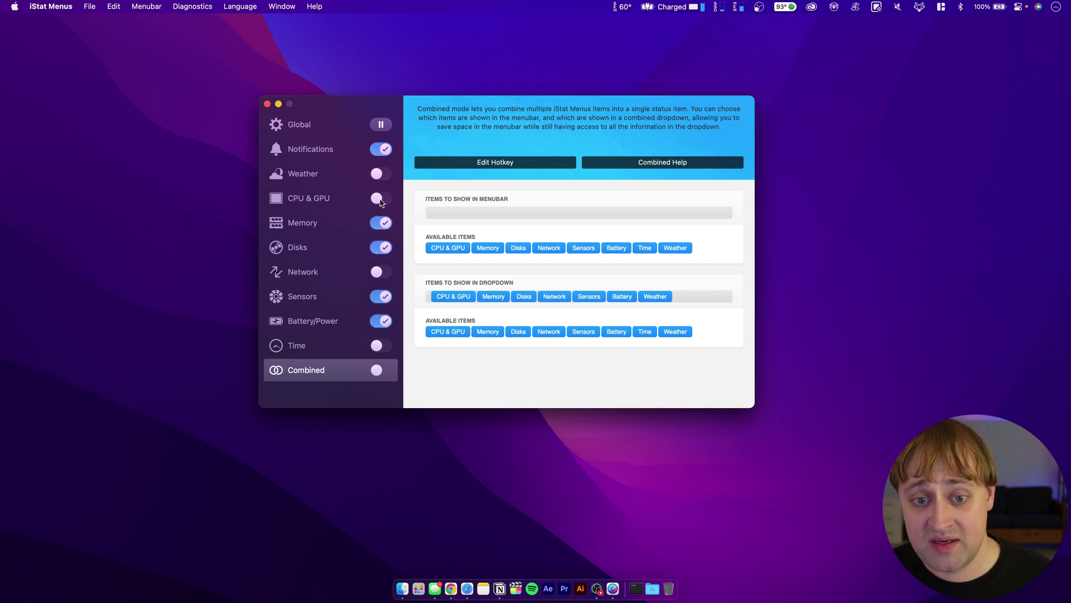
{"action": "left_click", "coordinate": [382, 198]}
{"action": "left_click", "coordinate": [382, 173]}
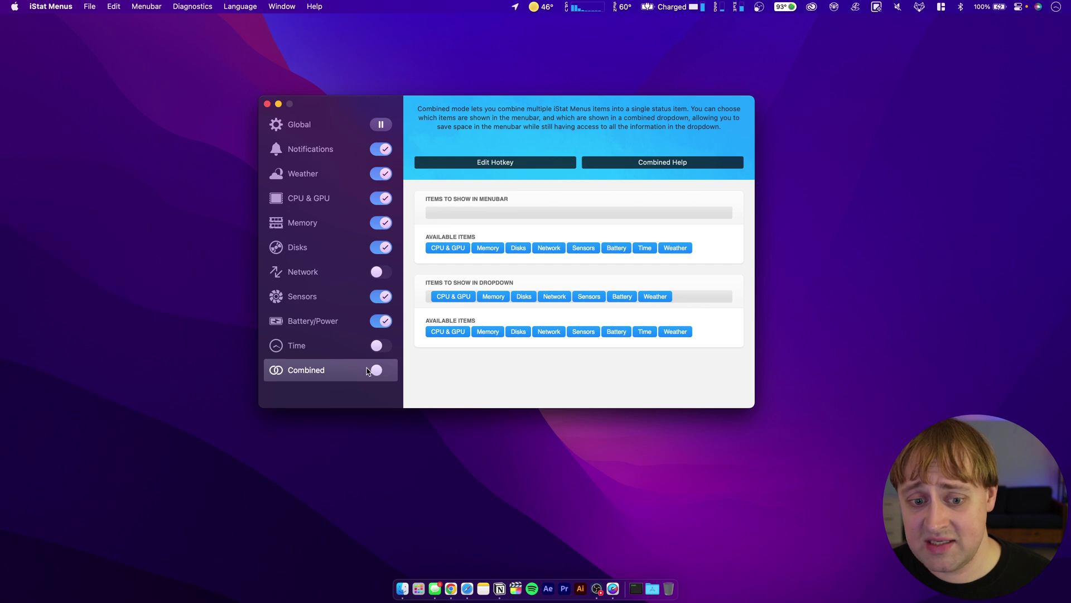
{"action": "left_click", "coordinate": [382, 346]}
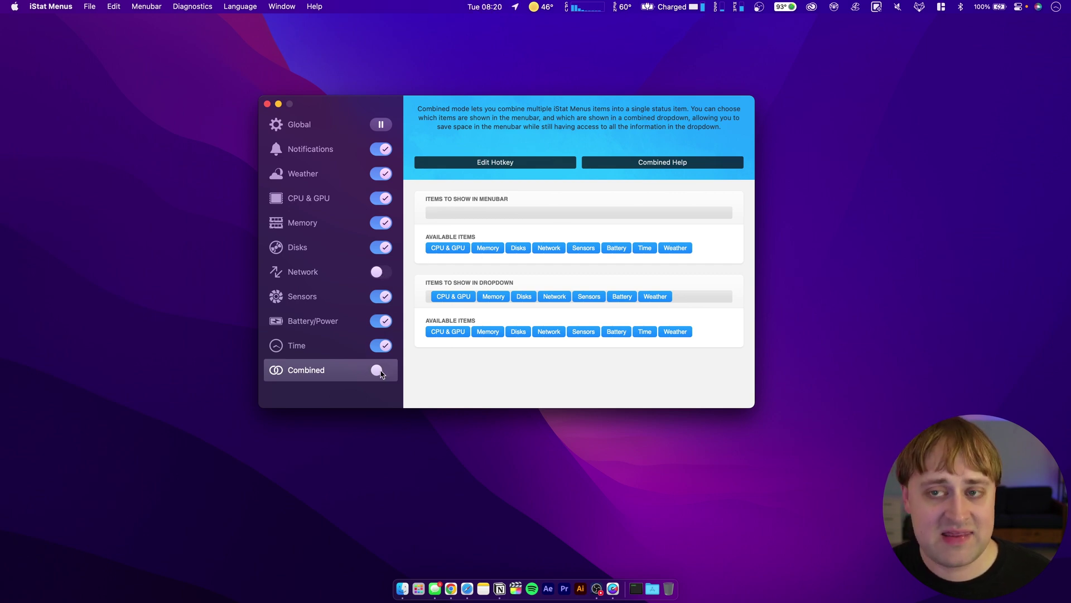
Merge all items into one combined menubar item and preview its dropdown.
{"action": "left_click", "coordinate": [383, 371]}
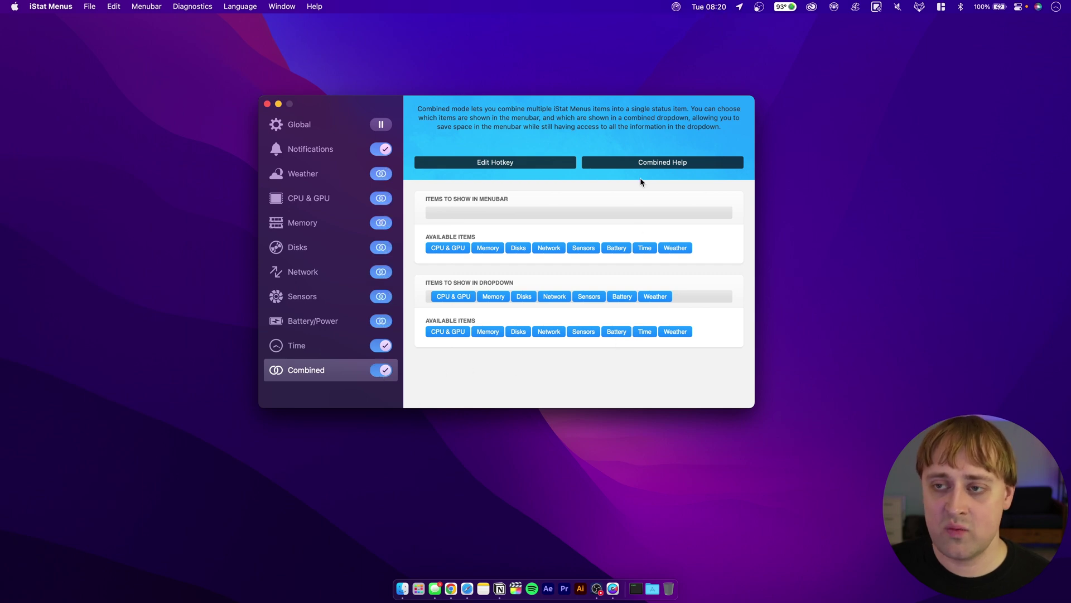
{"action": "left_click", "coordinate": [674, 8]}
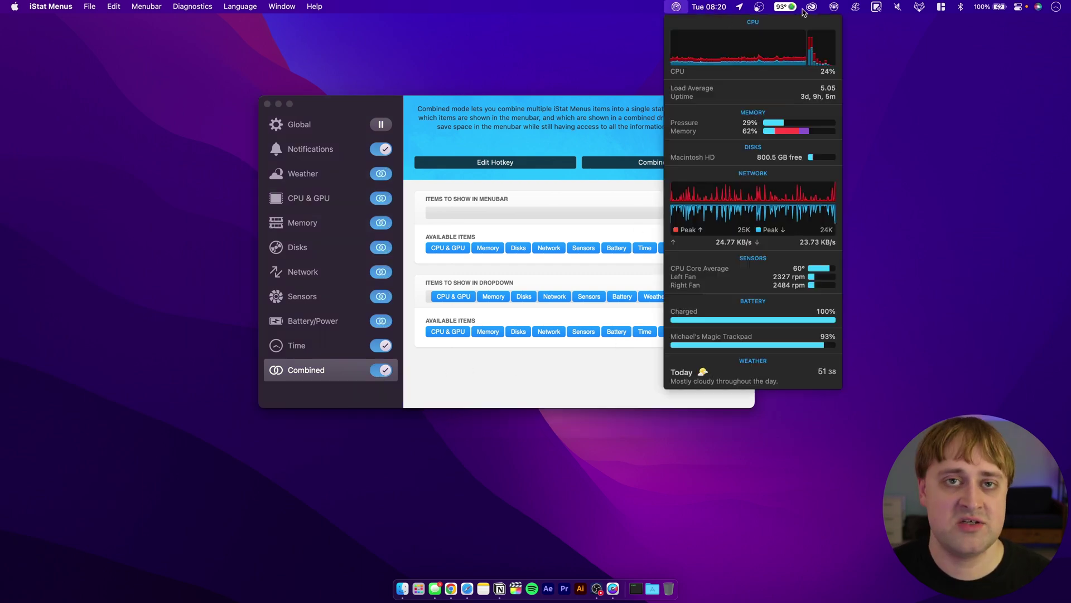
{"action": "left_click", "coordinate": [557, 54]}
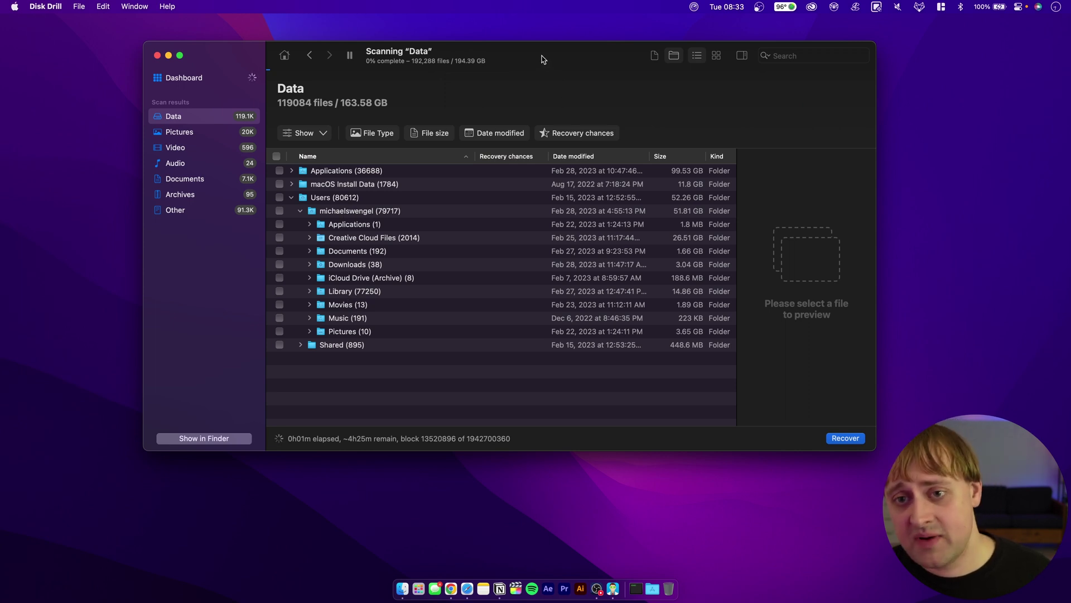
Abandon the running Data scan and confirm returning to the Storage Devices list.
{"action": "left_click_drag", "start_coordinate": [544, 57], "coordinate": [556, 75]}
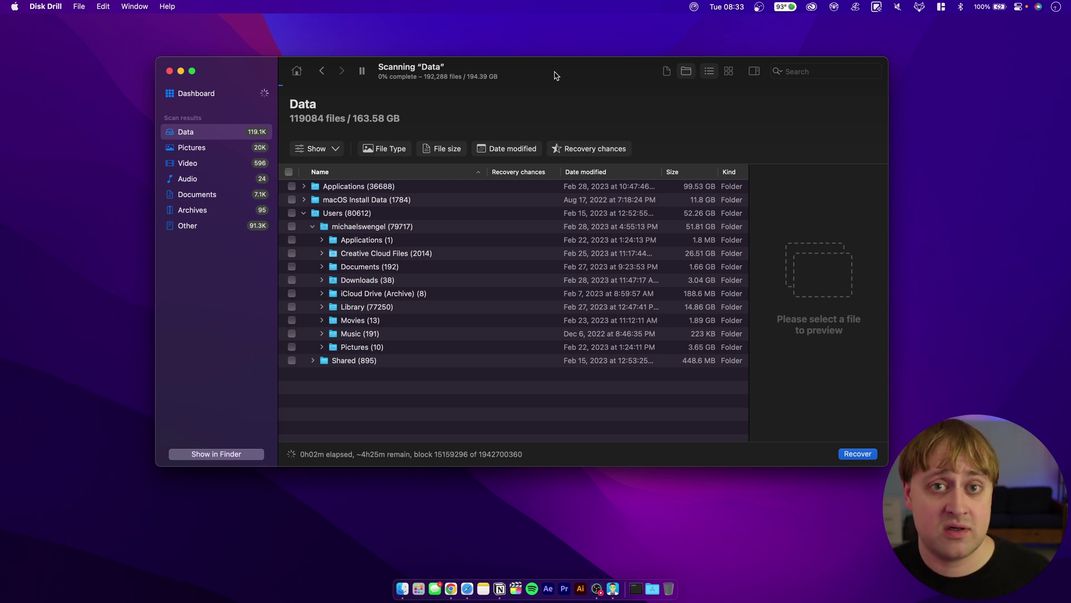
{"action": "left_click", "coordinate": [297, 71]}
{"action": "left_click", "coordinate": [594, 250]}
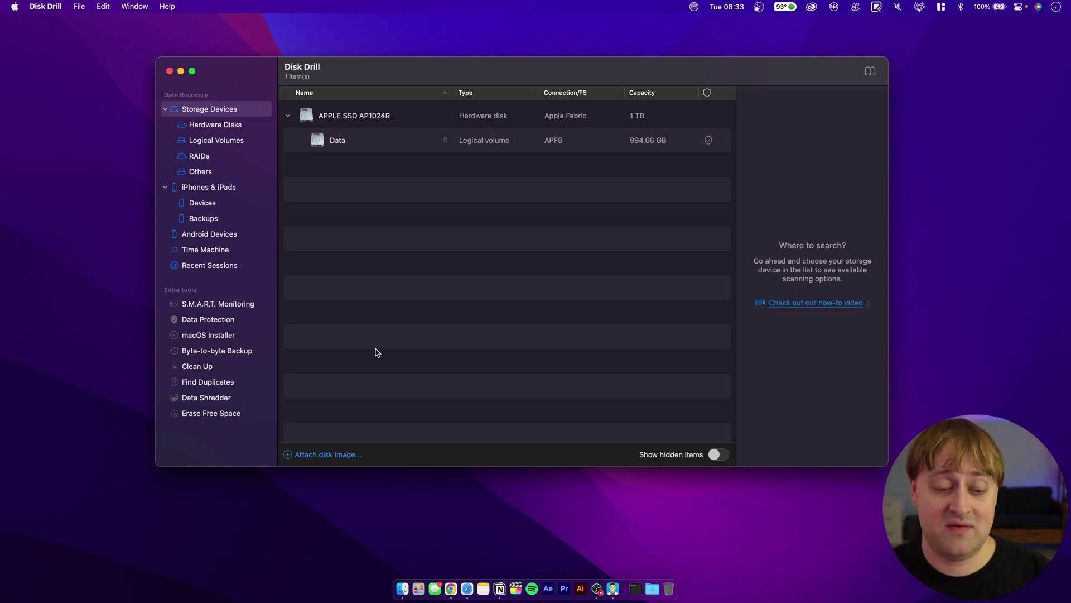
Show S.M.A.R.T. health for the APPLE SSD AP1024R and inspect its SSD Life Left attribute.
{"action": "left_click", "coordinate": [227, 306]}
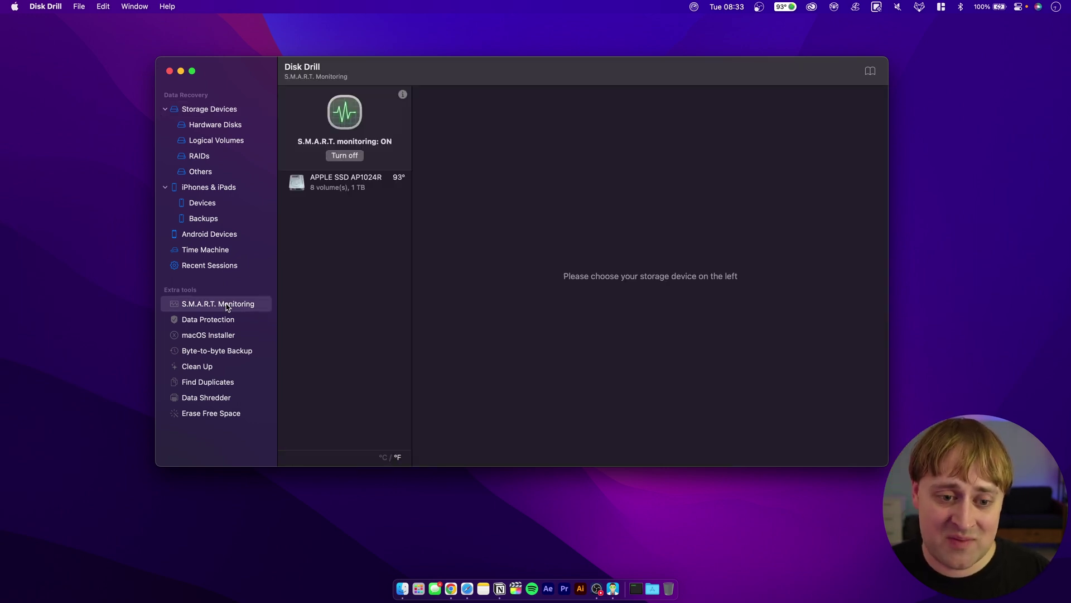
{"action": "left_click", "coordinate": [351, 185]}
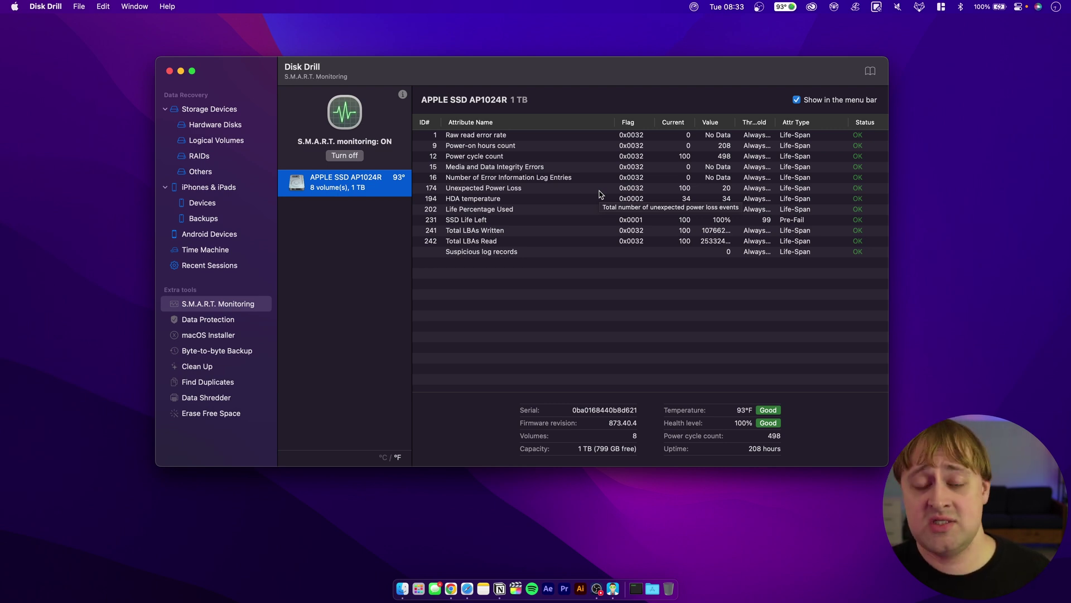
{"action": "left_click", "coordinate": [497, 222]}
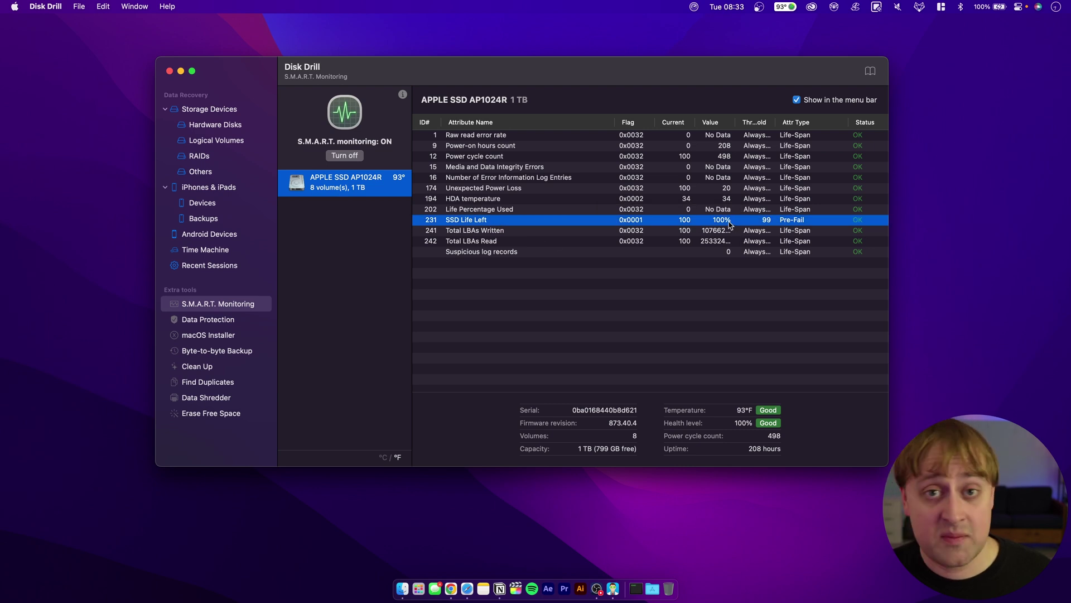
{"action": "left_click", "coordinate": [718, 272]}
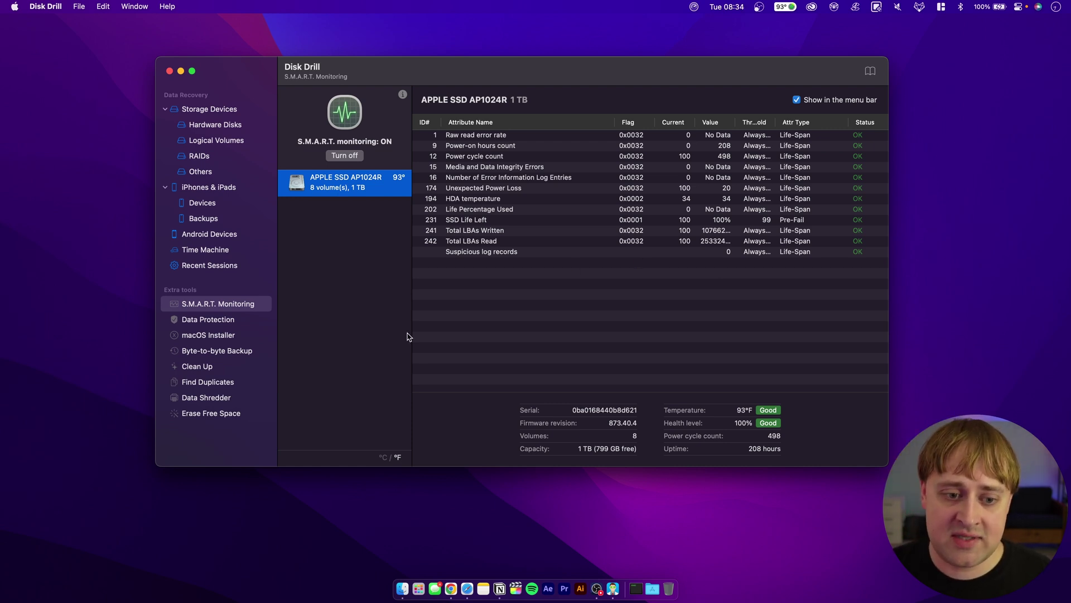
Switch to the macOS Installer tool under Extra tools.
{"action": "left_click", "coordinate": [226, 337]}
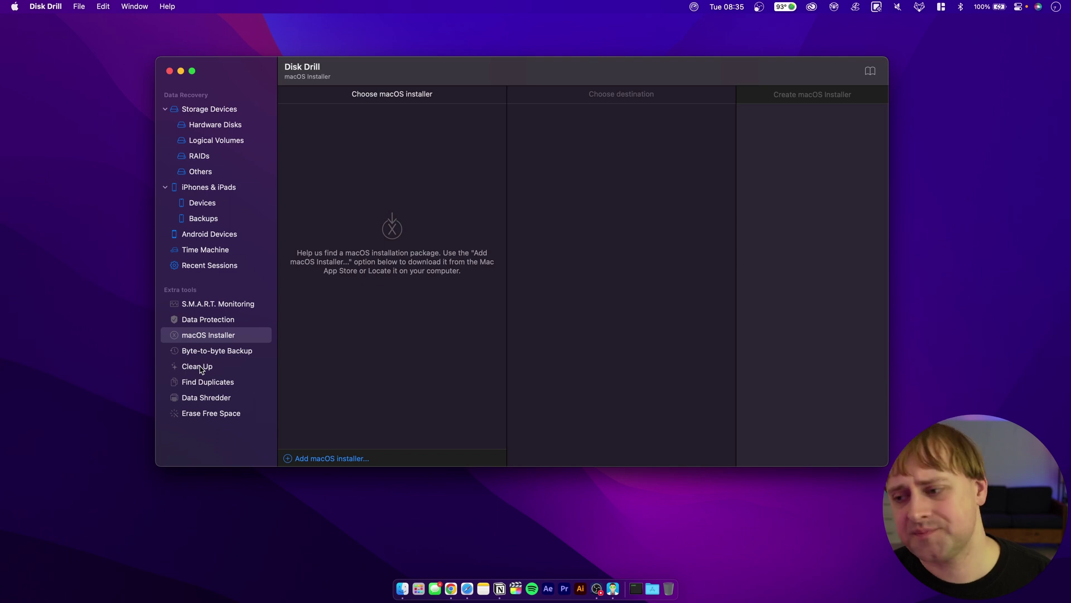
Run a Clean Up scan of the Data volume.
{"action": "left_click", "coordinate": [198, 366]}
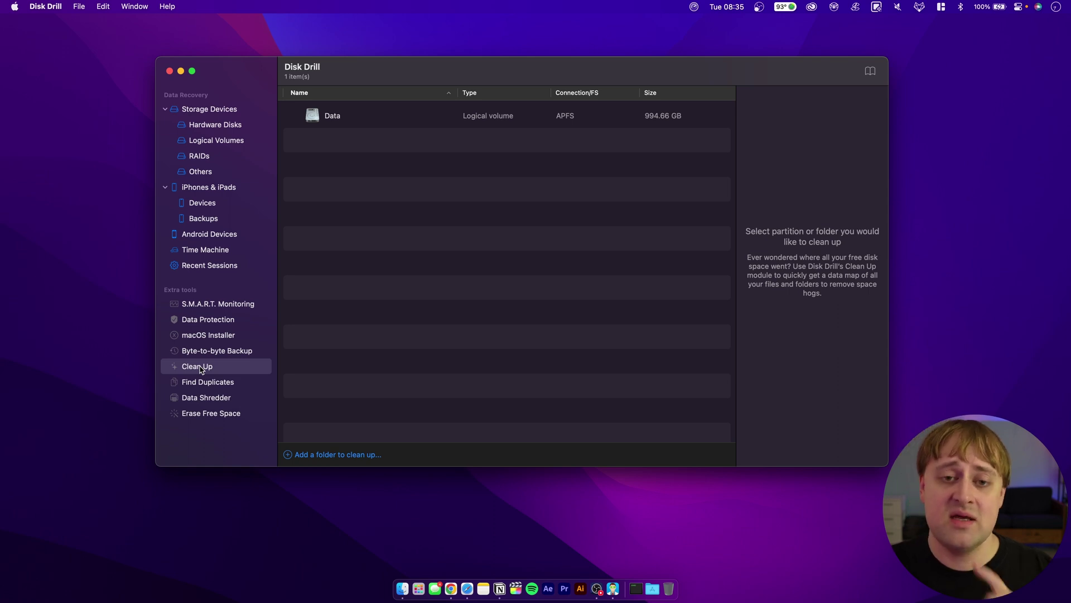
{"action": "left_click", "coordinate": [439, 120]}
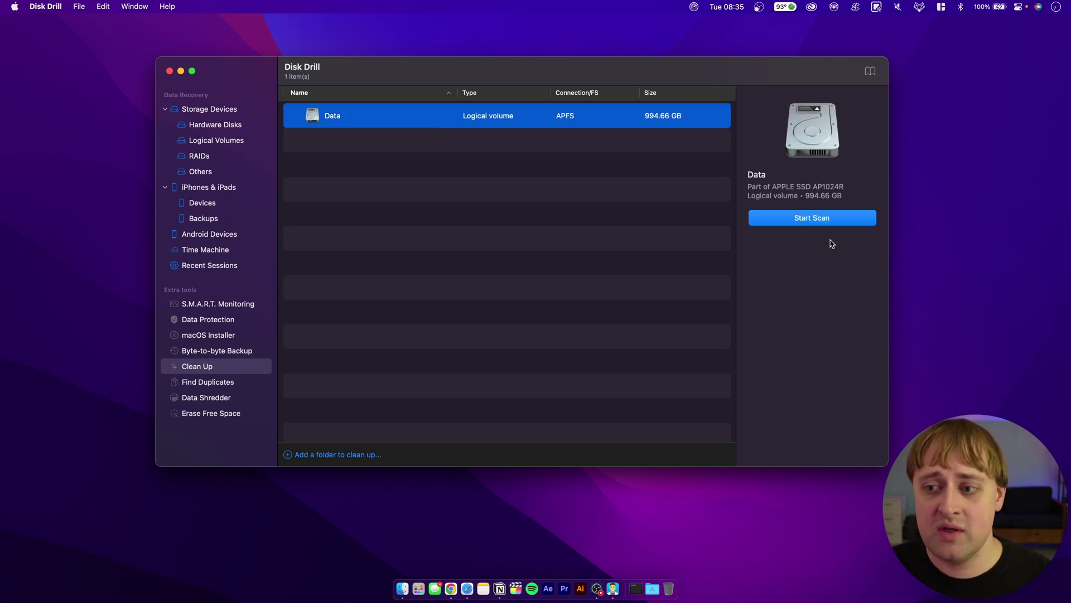
{"action": "left_click", "coordinate": [817, 219]}
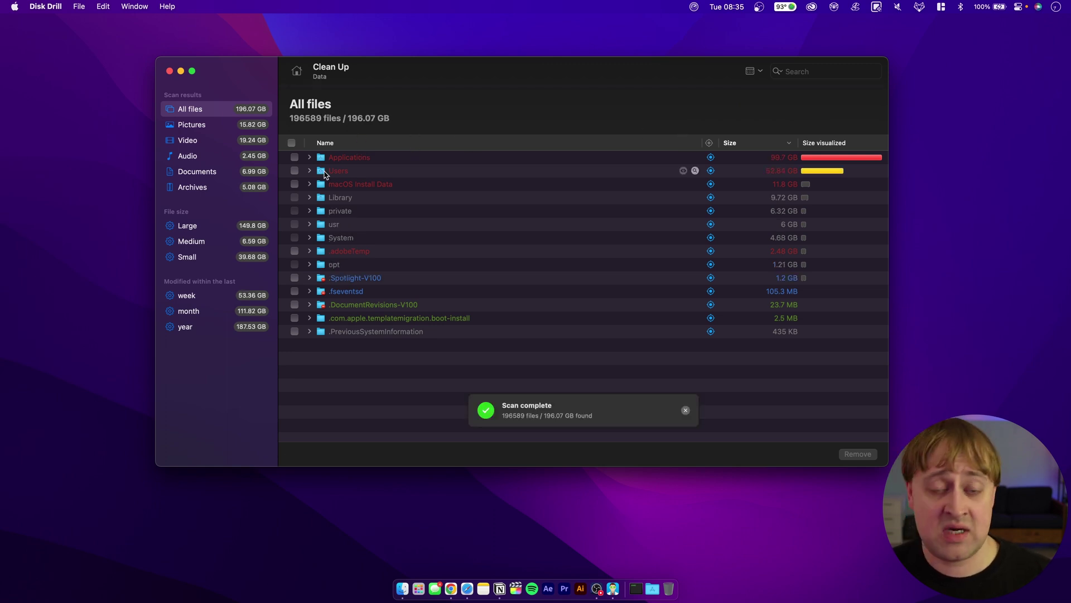
Expand the Applications folder to review apps by size, then collapse it again.
{"action": "left_click", "coordinate": [310, 158]}
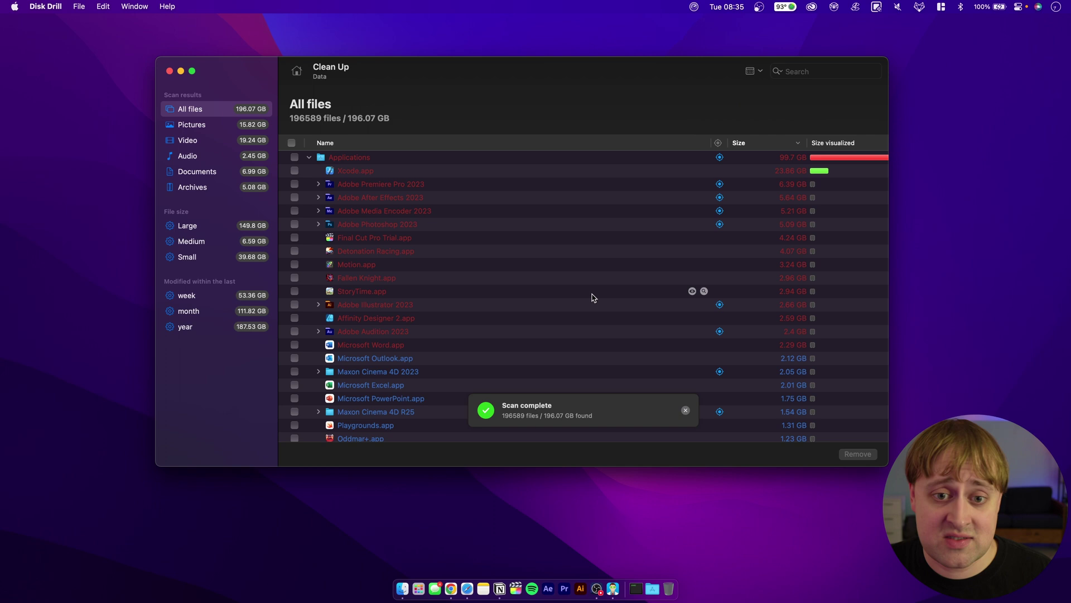
{"action": "scroll", "coordinate": [522, 332], "scroll_direction": "up", "scroll_amount": 2}
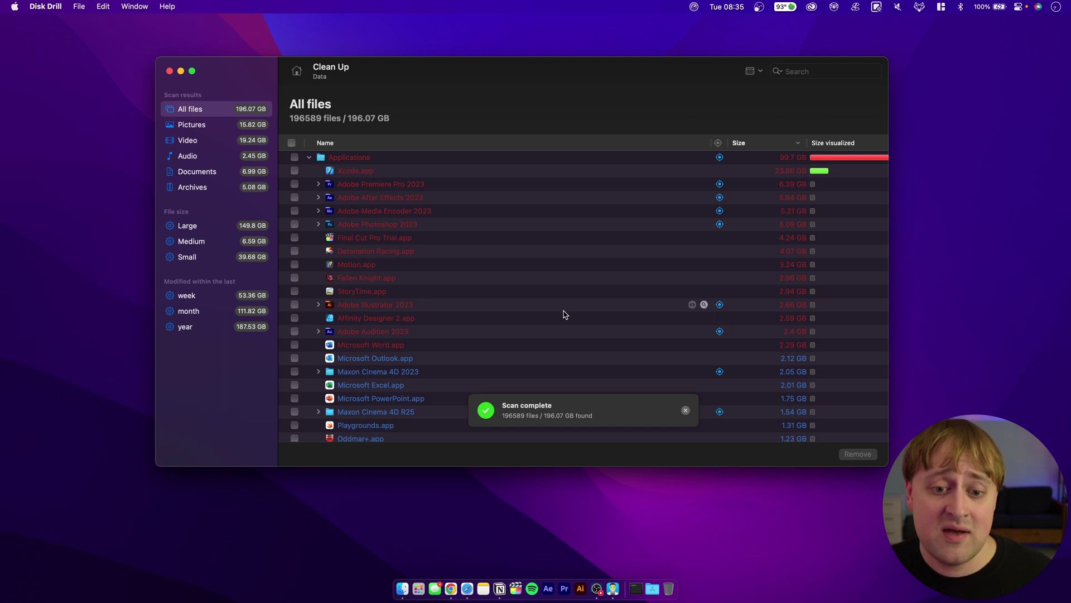
{"action": "scroll", "coordinate": [502, 305], "scroll_direction": "up", "scroll_amount": 2}
{"action": "left_click", "coordinate": [309, 158]}
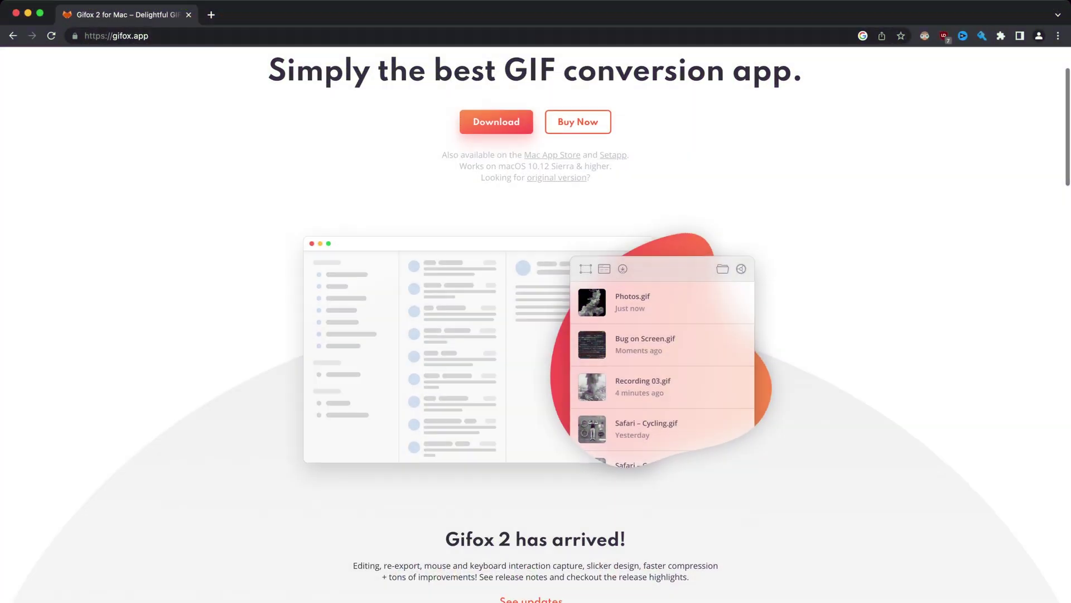
Scroll gifox.app past the logo row to the 'Make pixel-sharp selection.' and 'Control what you capture.' sections.
{"action": "scroll", "coordinate": [536, 324], "scroll_direction": "down", "scroll_amount": 1}
{"action": "scroll", "coordinate": [536, 324], "scroll_direction": "down", "scroll_amount": 3}
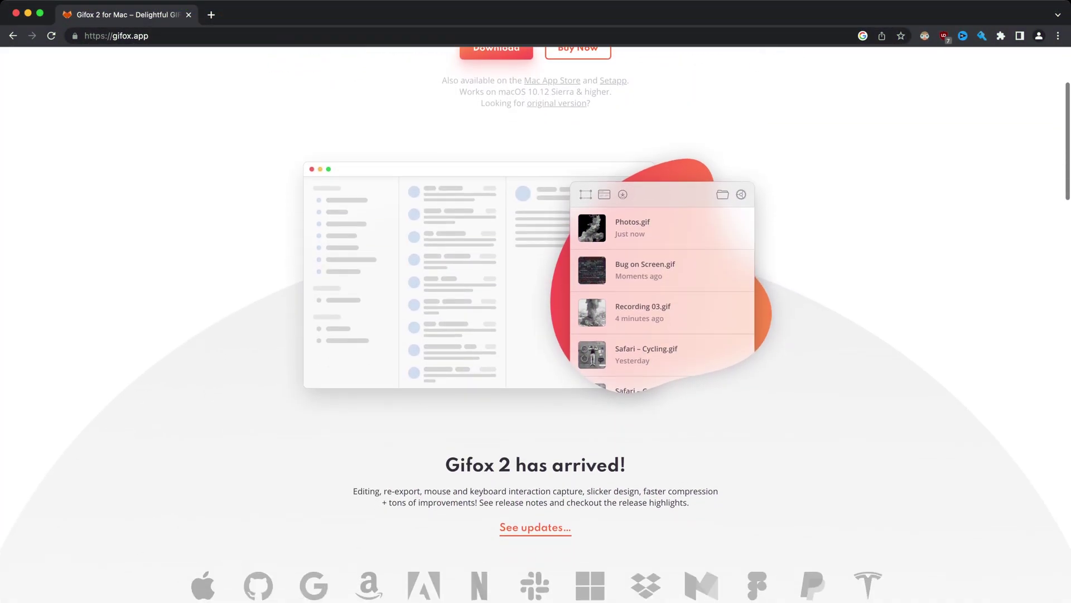
{"action": "scroll", "coordinate": [844, 583], "scroll_direction": "down", "scroll_amount": 3}
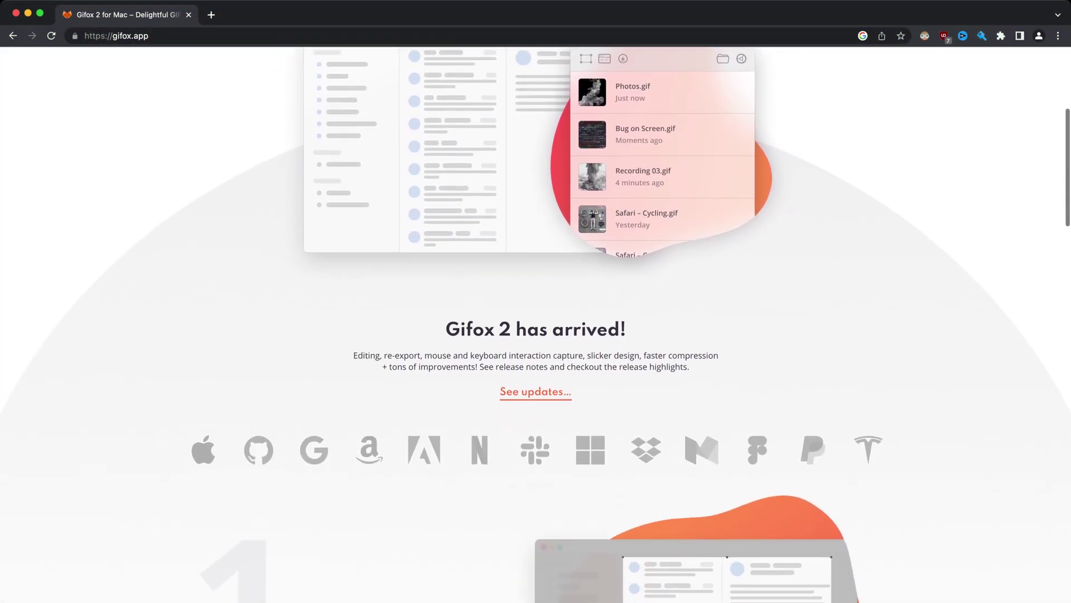
{"action": "scroll", "coordinate": [536, 324], "scroll_direction": "down", "scroll_amount": 4}
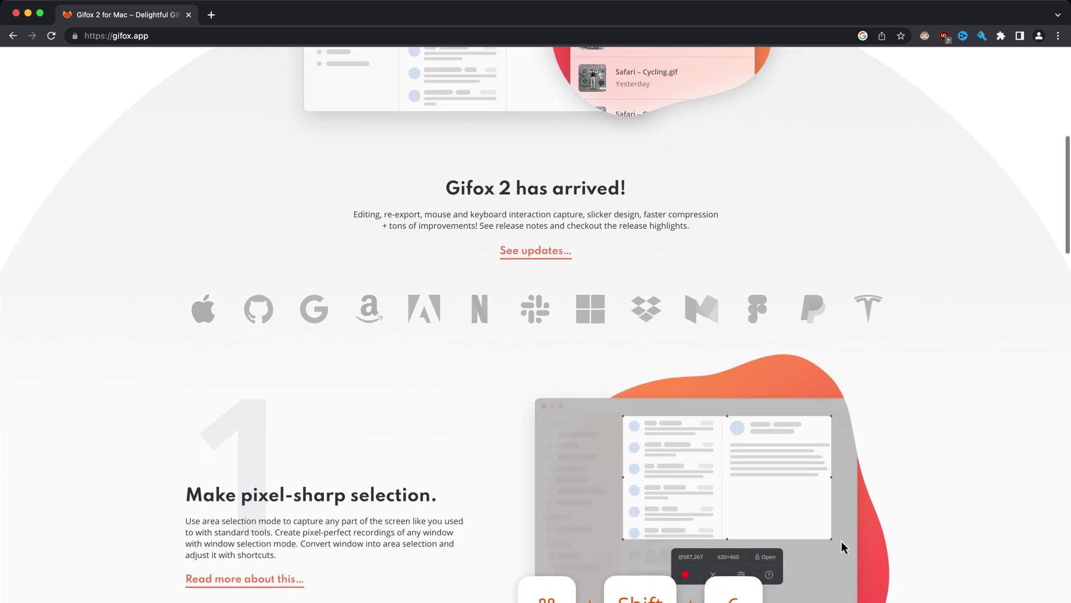
{"action": "scroll", "coordinate": [535, 323], "scroll_direction": "down", "scroll_amount": 3}
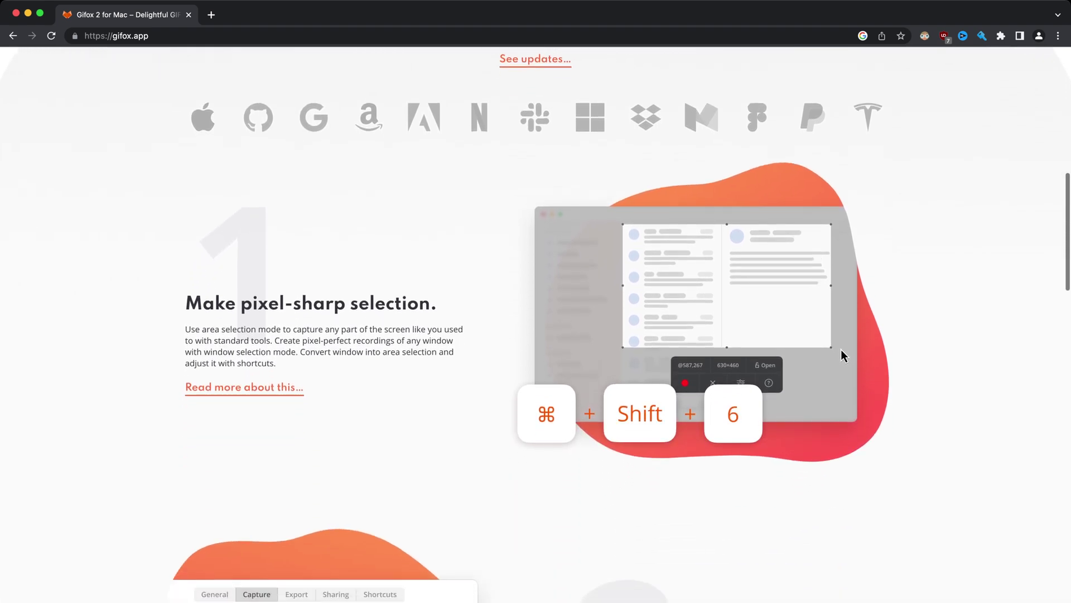
{"action": "scroll", "coordinate": [536, 324], "scroll_direction": "down", "scroll_amount": 3}
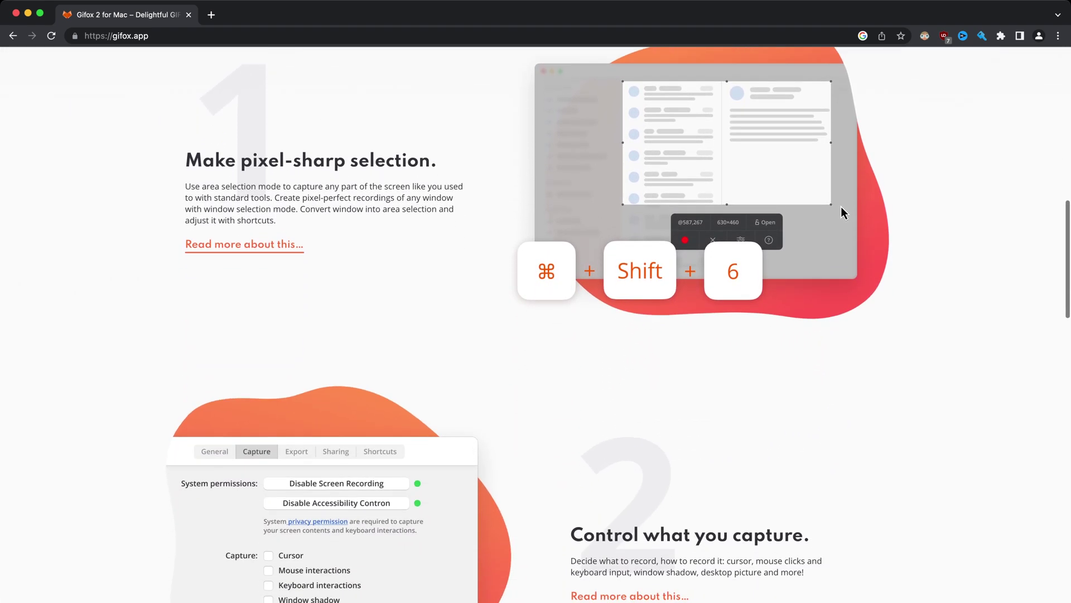
{"action": "scroll", "coordinate": [536, 323], "scroll_direction": "down", "scroll_amount": 3}
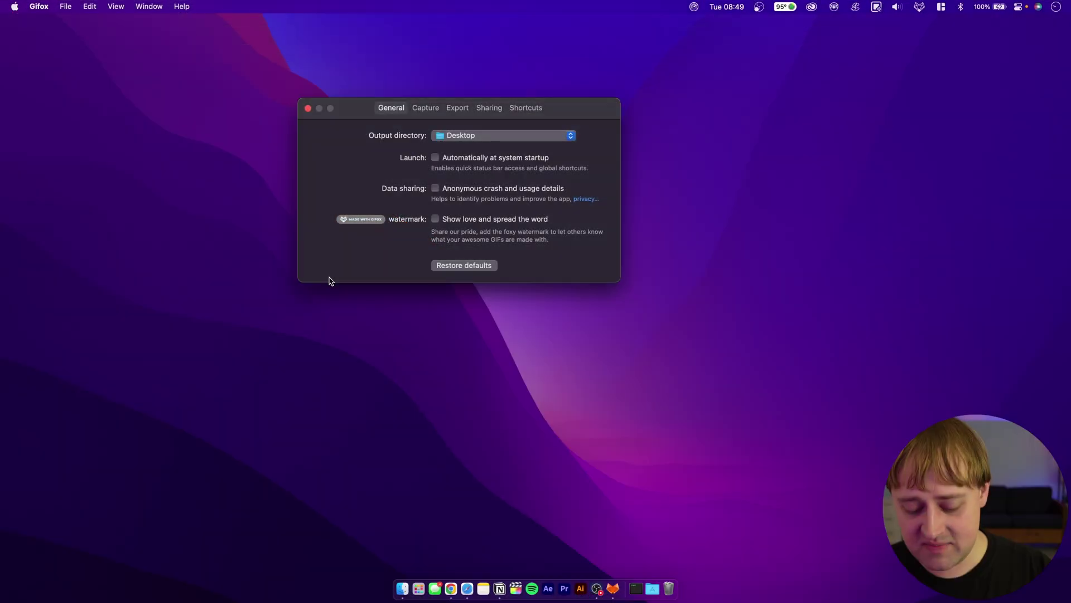
Start a Gifox GIF recording of the area around the preferences window.
{"action": "key", "text": "super+shift+2"}
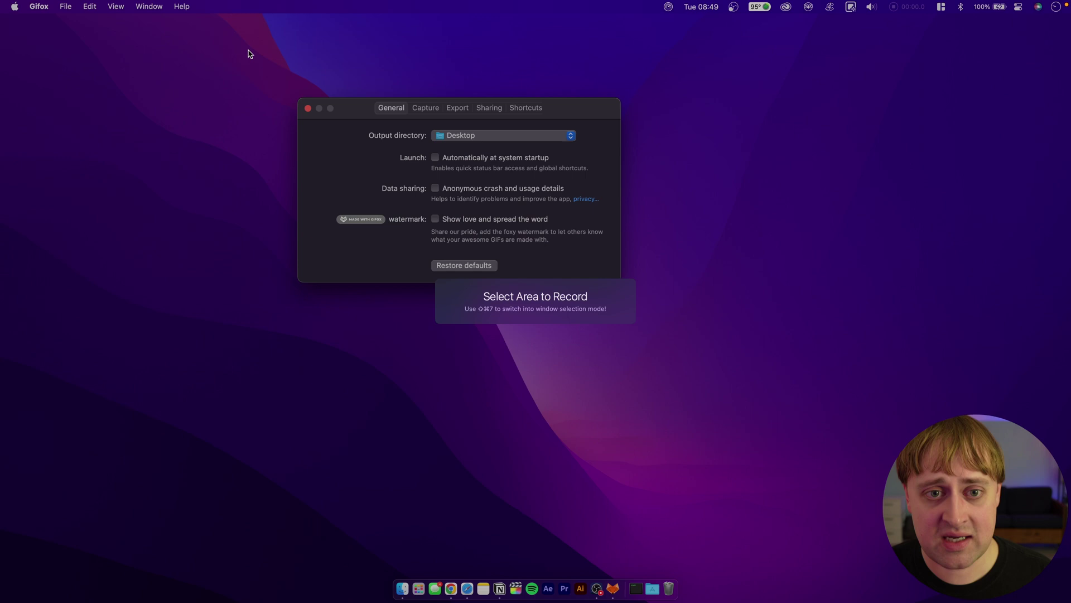
{"action": "left_click_drag", "start_coordinate": [248, 50], "coordinate": [672, 344]}
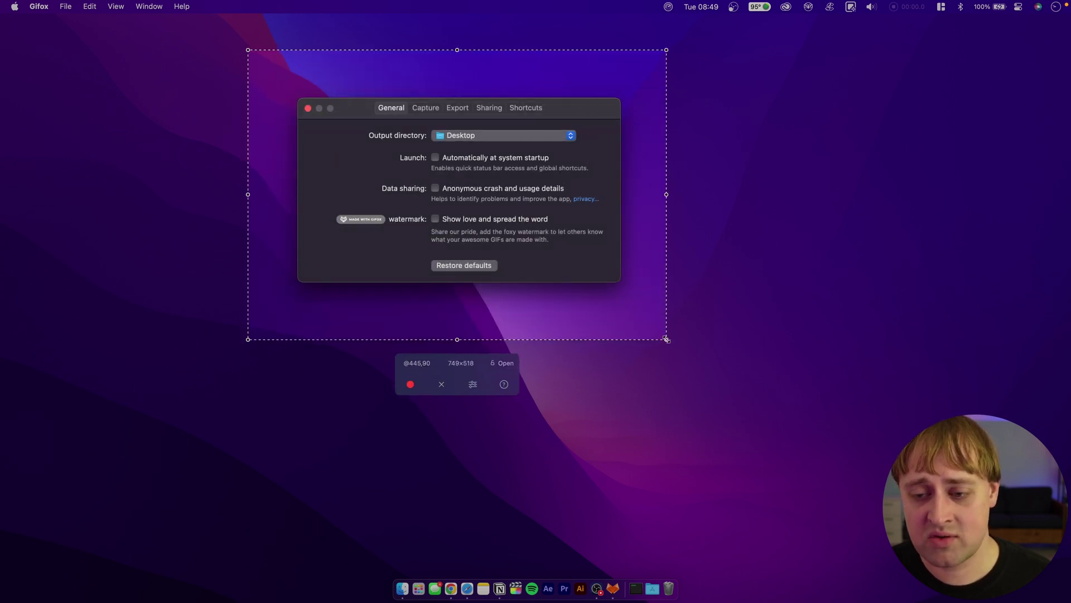
{"action": "left_click", "coordinate": [411, 385]}
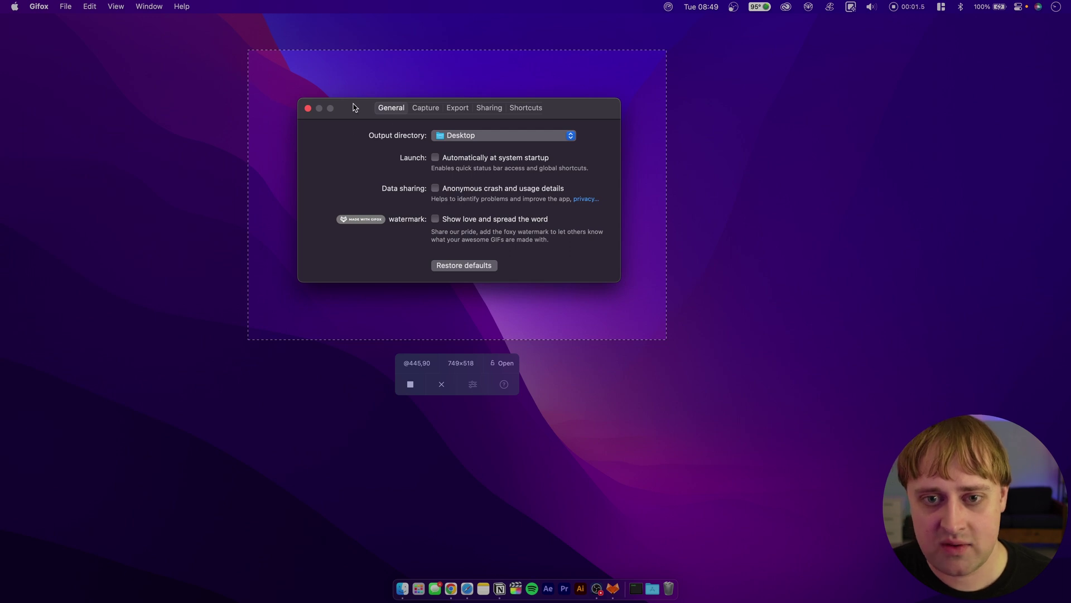
Flip through the Capture, Export, Sharing, Shortcuts and General tabs, then stop recording.
{"action": "left_click", "coordinate": [424, 108]}
{"action": "left_click", "coordinate": [457, 108]}
{"action": "left_click", "coordinate": [495, 108]}
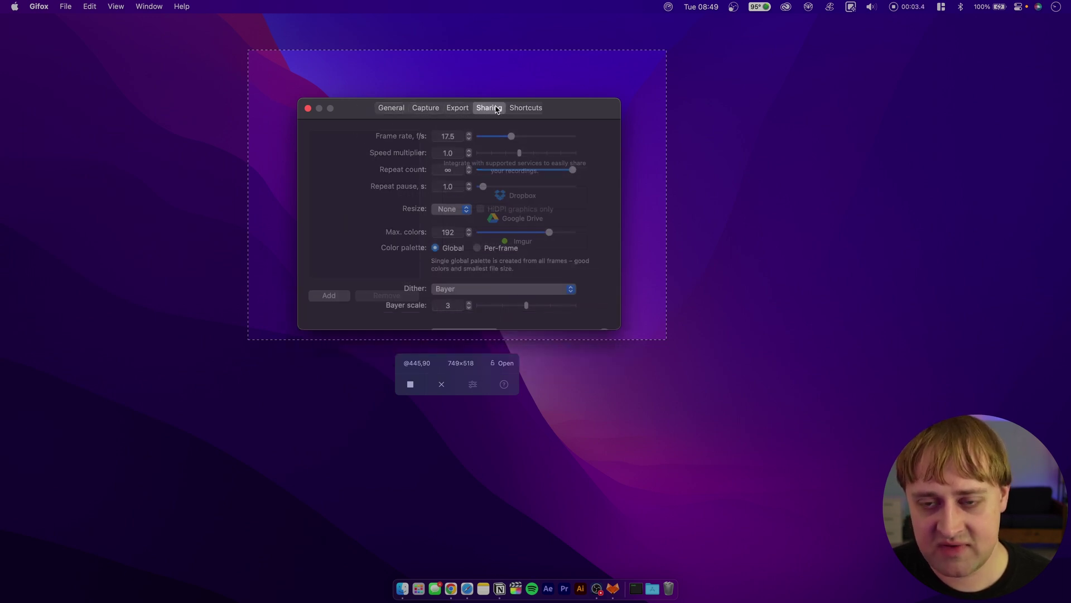
{"action": "left_click", "coordinate": [525, 111]}
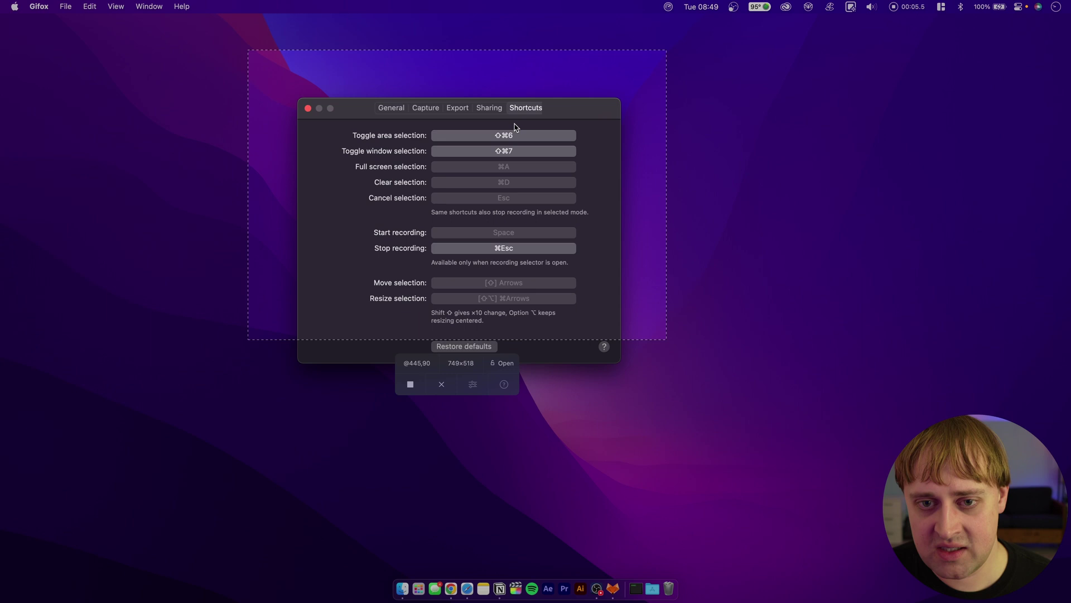
{"action": "left_click", "coordinate": [390, 109]}
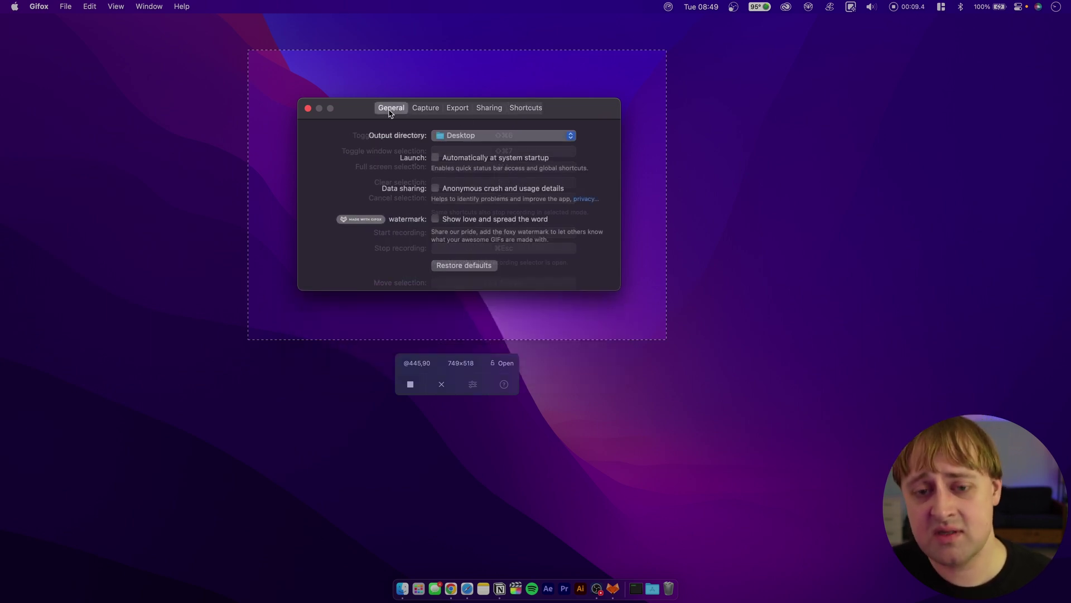
{"action": "left_click", "coordinate": [410, 384]}
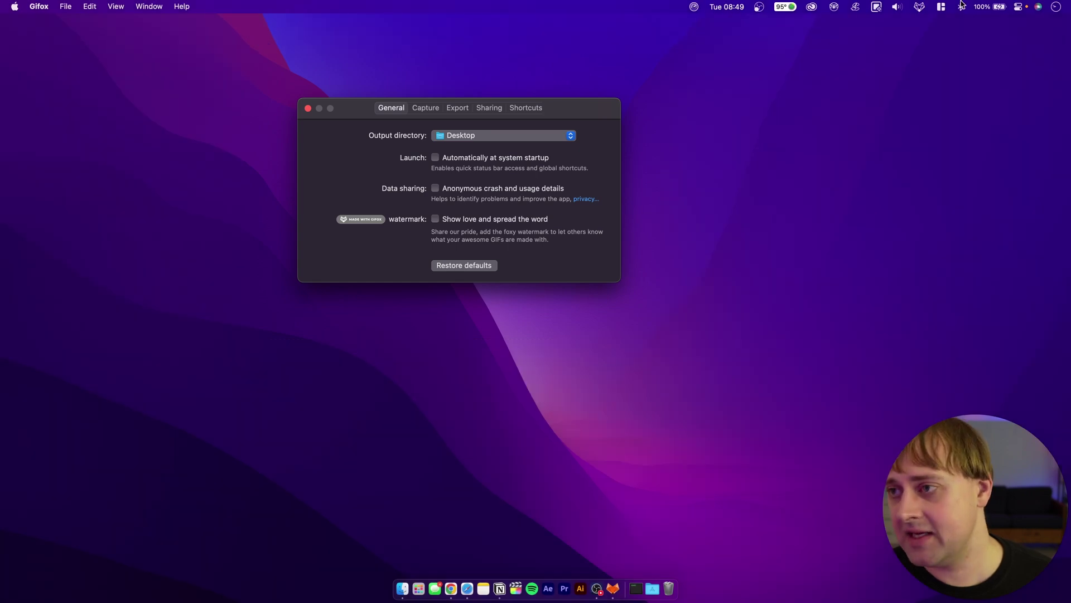
Check Gifox's recent GIFs, then Quick Look the new 2023-02-28 20.49.26.gif on the desktop.
{"action": "left_click", "coordinate": [920, 8]}
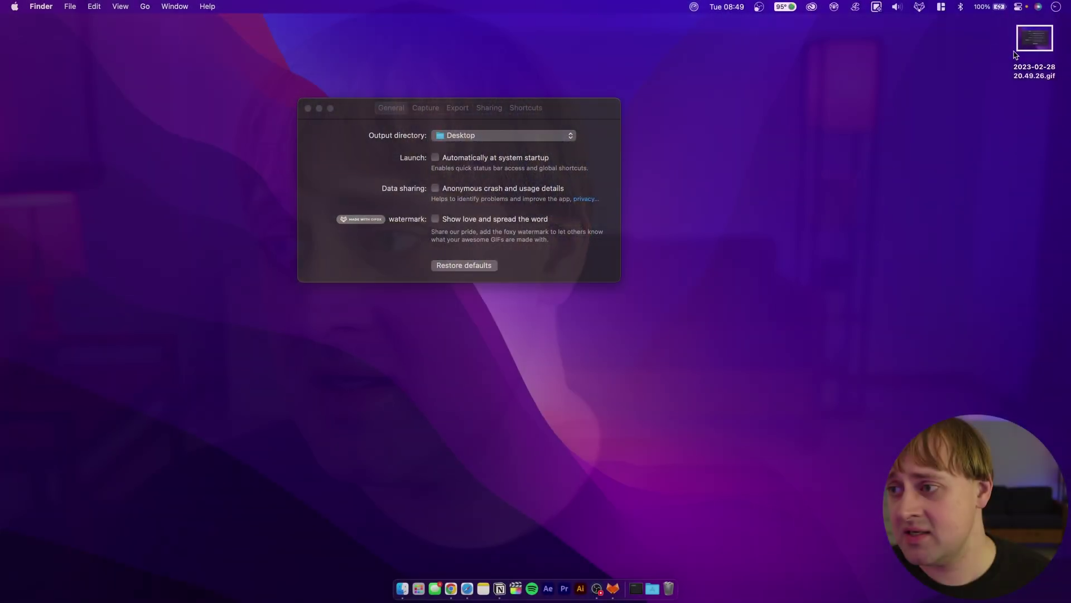
{"action": "left_click", "coordinate": [1033, 51]}
{"action": "key", "text": "space"}
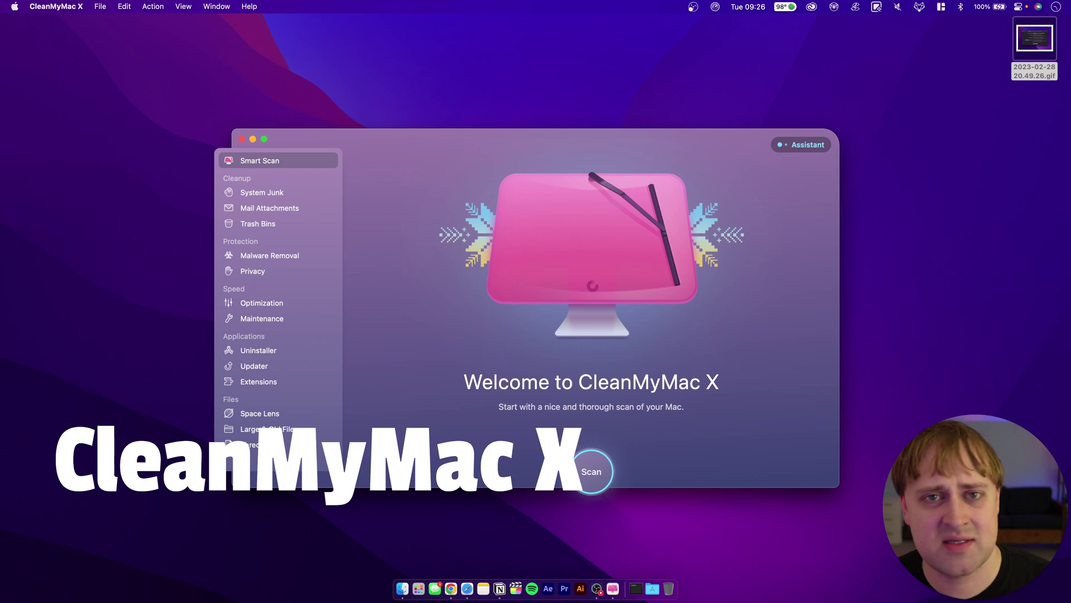
Start a full Smart Scan from the CleanMyMac X welcome screen.
{"action": "left_click", "coordinate": [584, 474]}
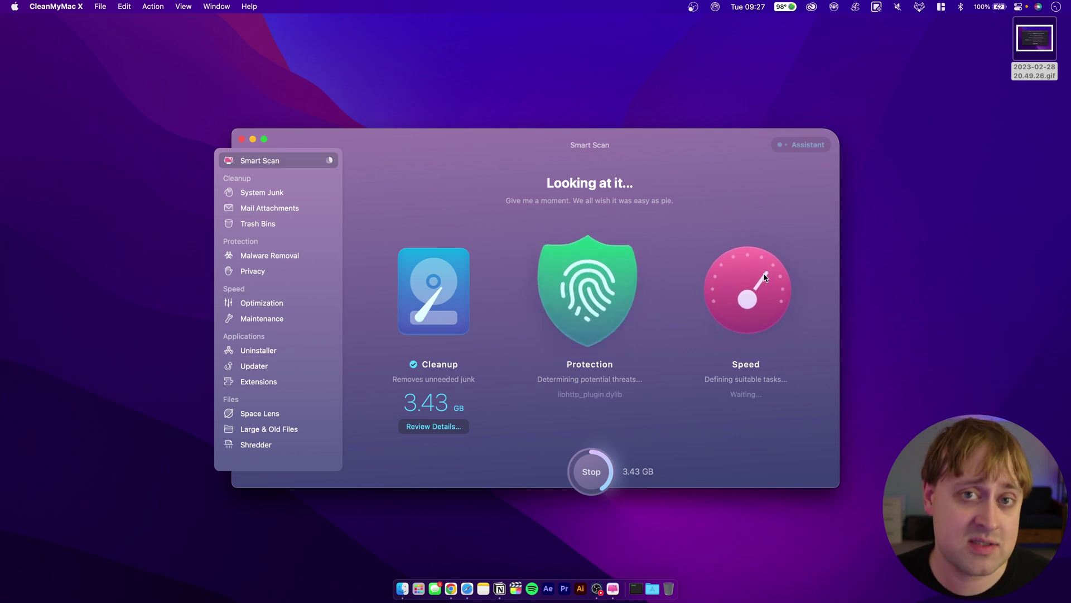
Review the 3.43 GB Cleanup details, then stop the Smart Scan and confirm.
{"action": "left_click", "coordinate": [437, 427]}
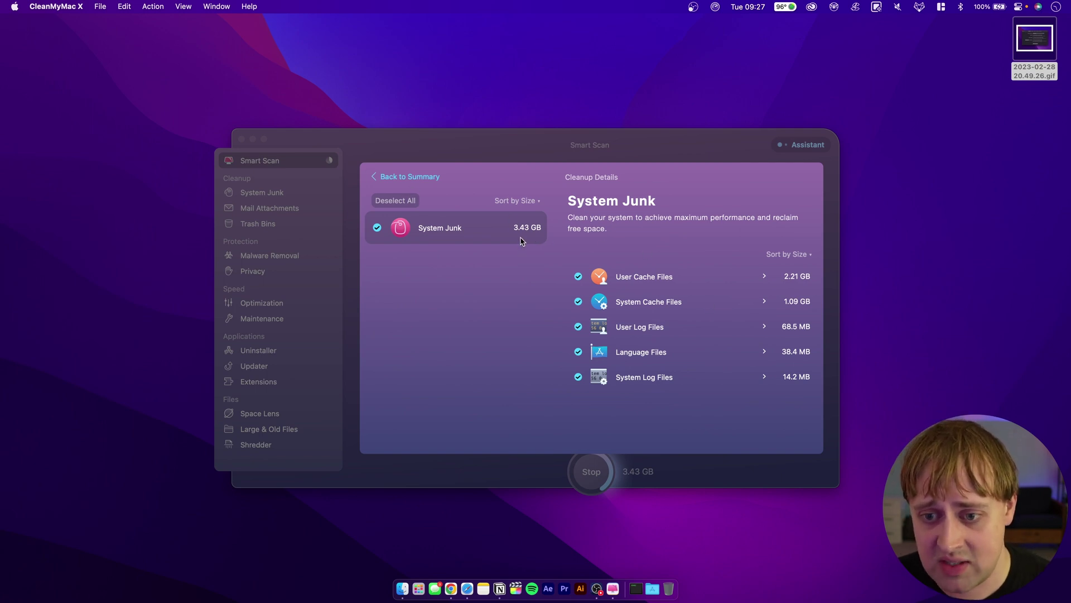
{"action": "left_click", "coordinate": [403, 174]}
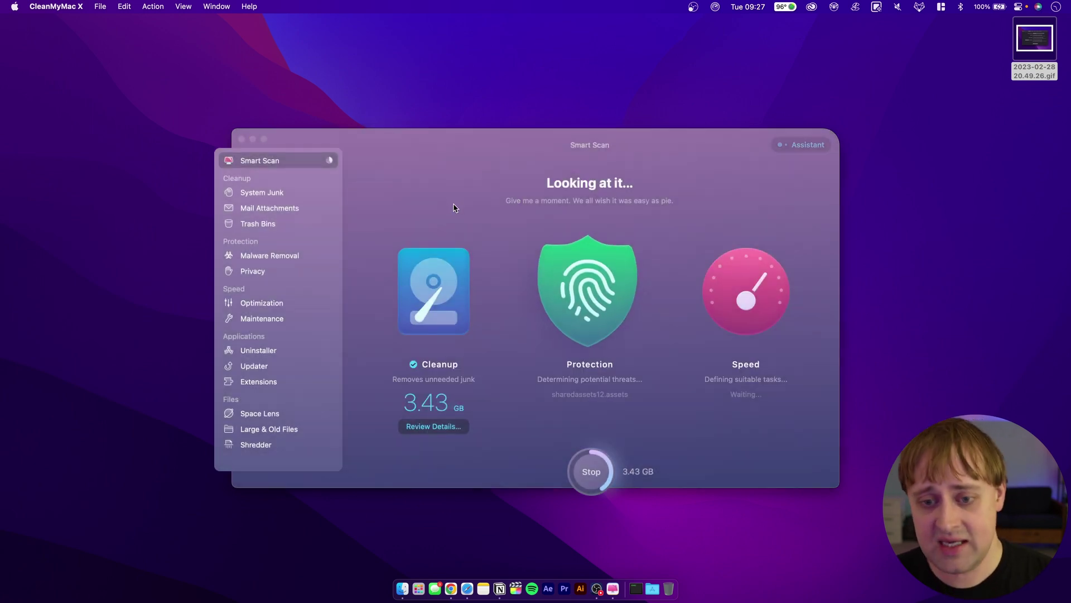
{"action": "left_click", "coordinate": [602, 472]}
{"action": "left_click", "coordinate": [619, 355]}
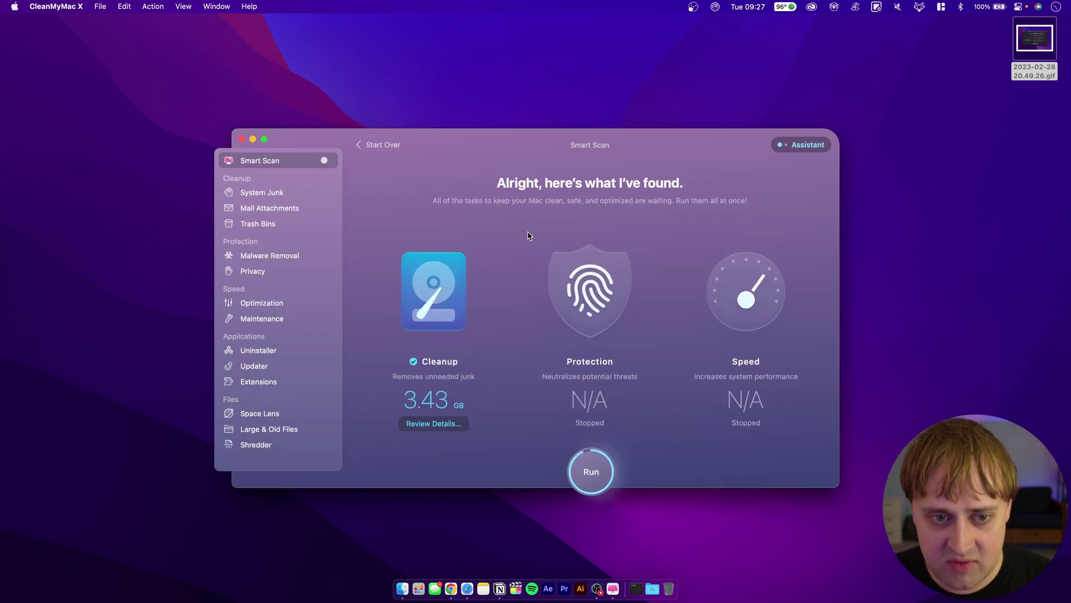
Scan System Junk, aborting the running Smart Scan when prompted.
{"action": "left_click", "coordinate": [291, 191]}
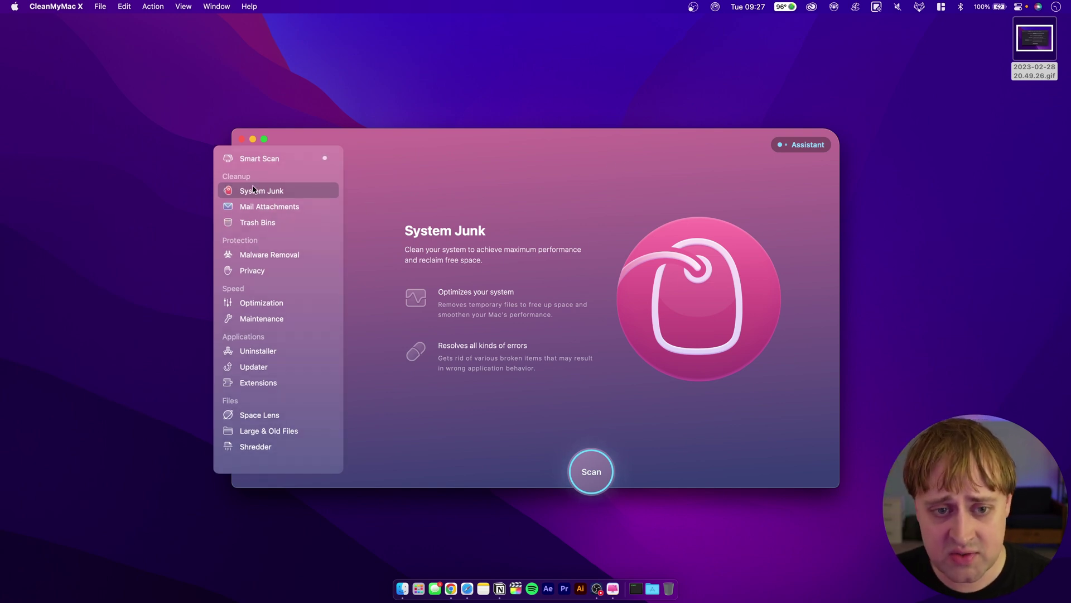
{"action": "left_click", "coordinate": [591, 472]}
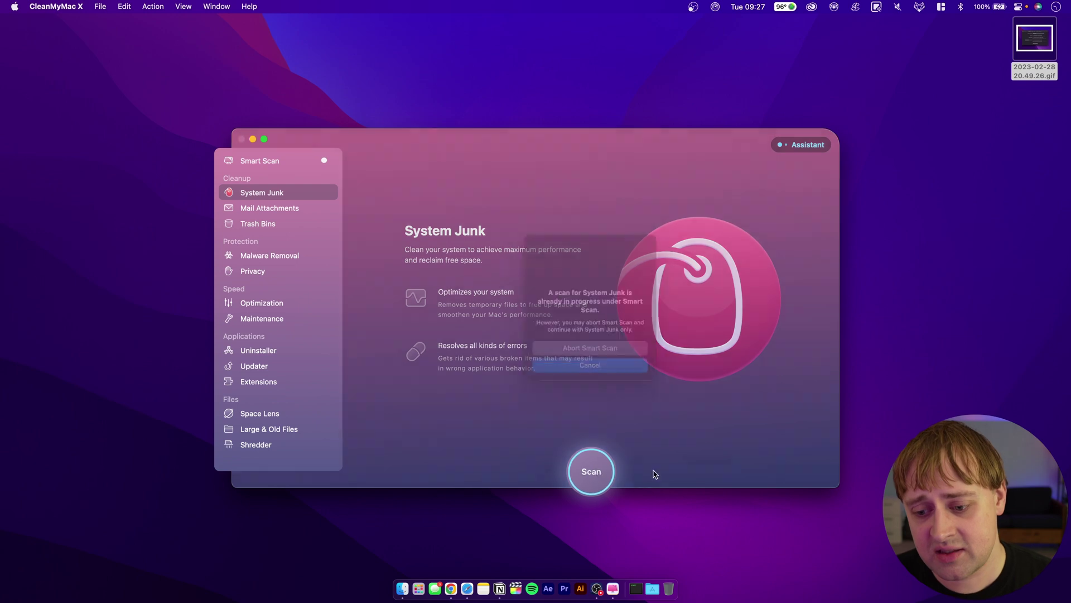
{"action": "left_click", "coordinate": [589, 352]}
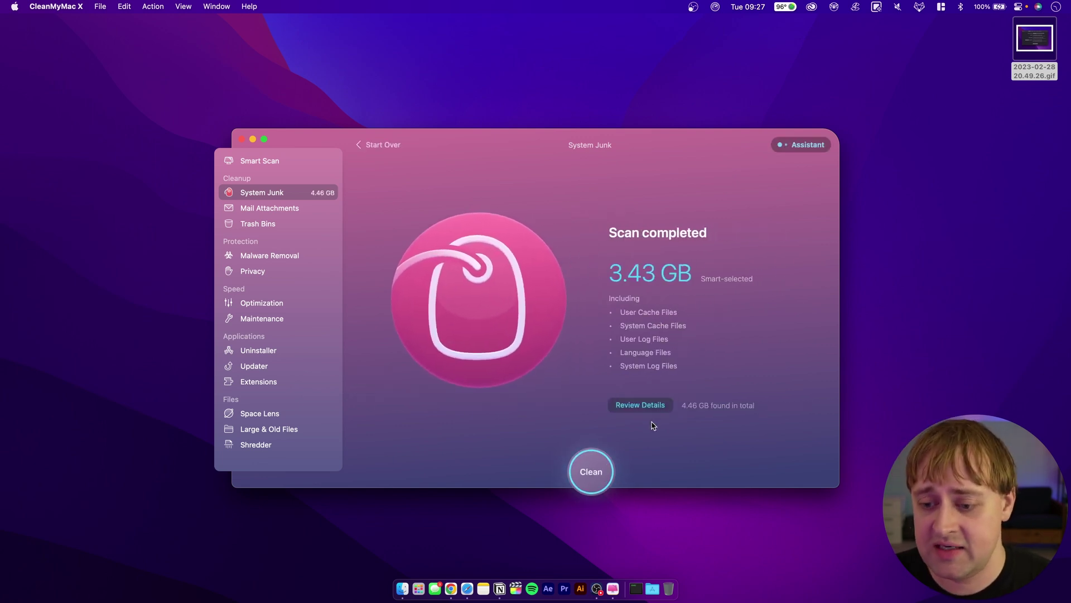
Inspect the System Junk details, including System Cache Files and the 866.1 MB of Universal Binaries.
{"action": "left_click", "coordinate": [644, 405]}
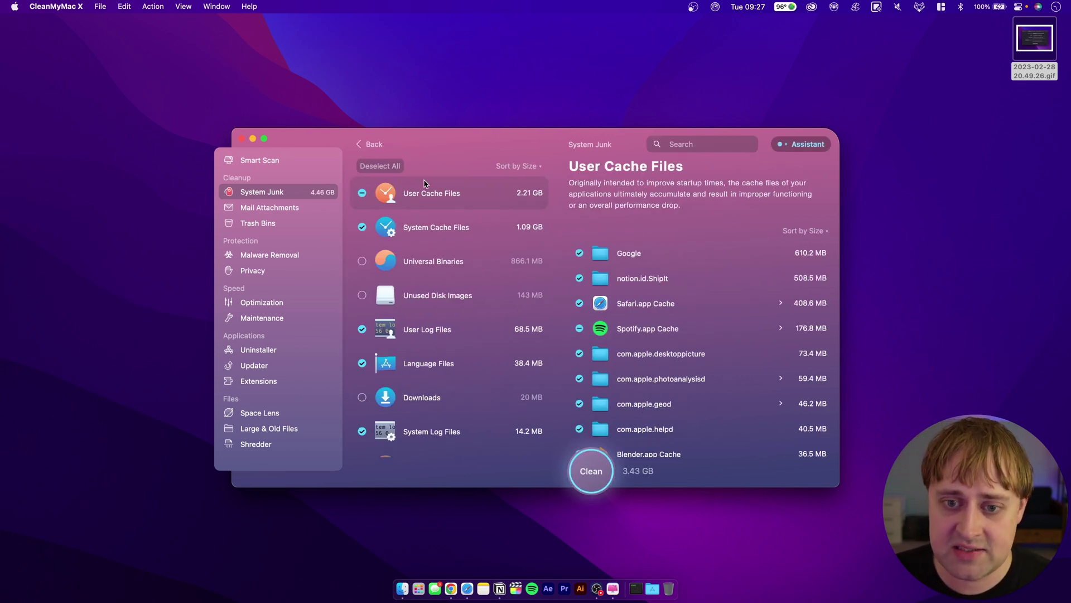
{"action": "left_click", "coordinate": [416, 226]}
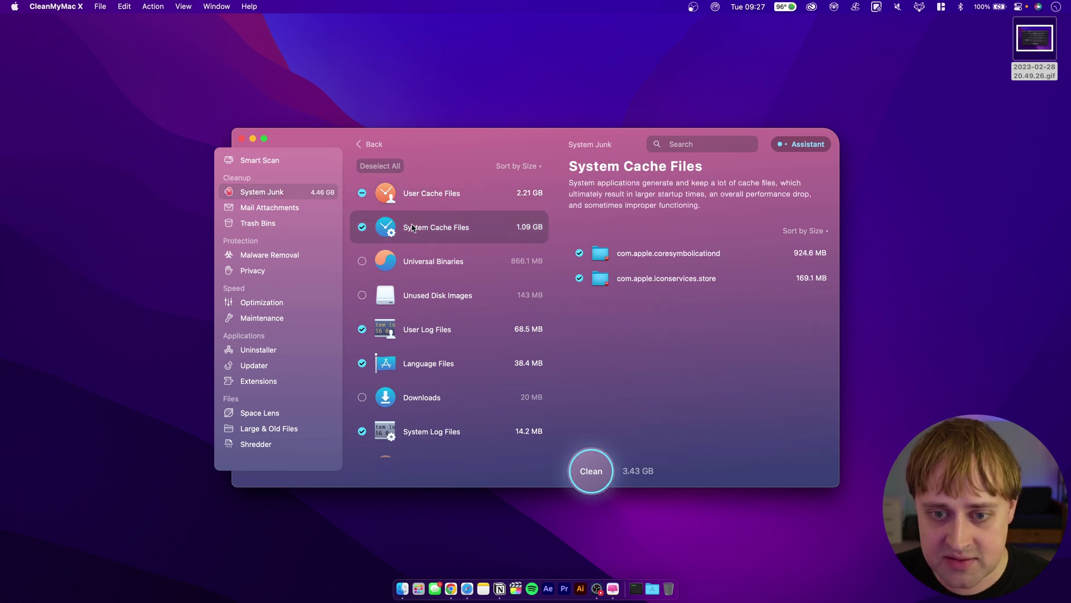
{"action": "left_click", "coordinate": [448, 269]}
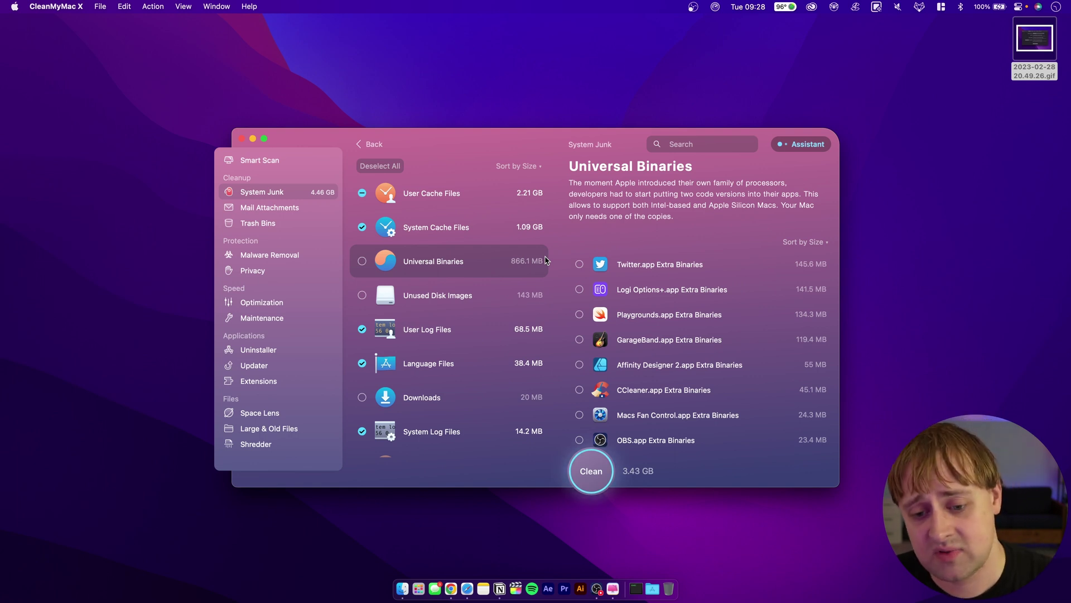
{"action": "scroll", "coordinate": [546, 262], "scroll_direction": "down", "scroll_amount": 4}
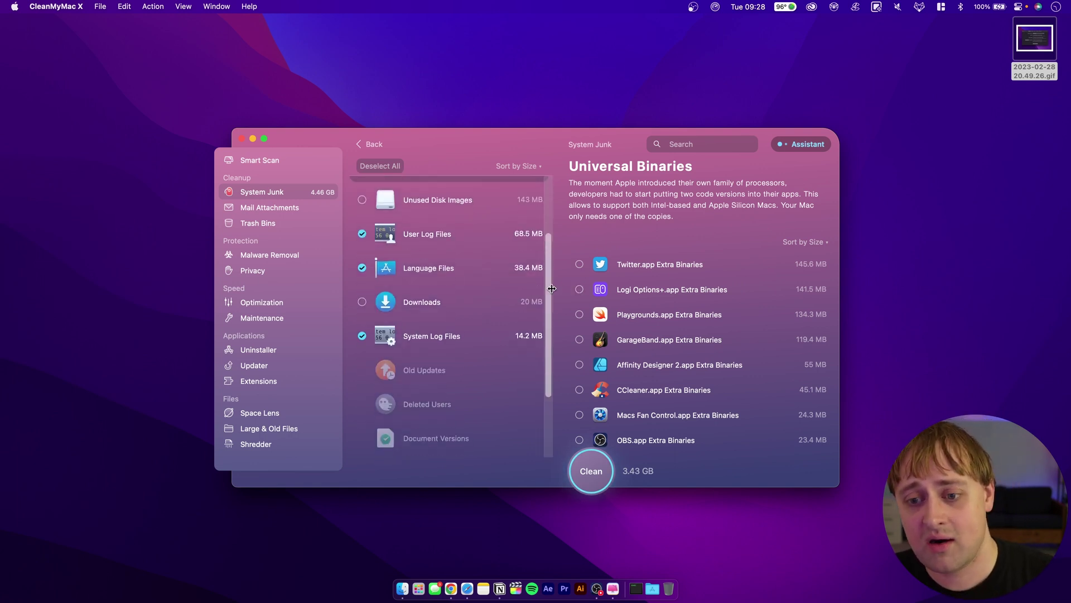
{"action": "scroll", "coordinate": [532, 295], "scroll_direction": "up", "scroll_amount": 1}
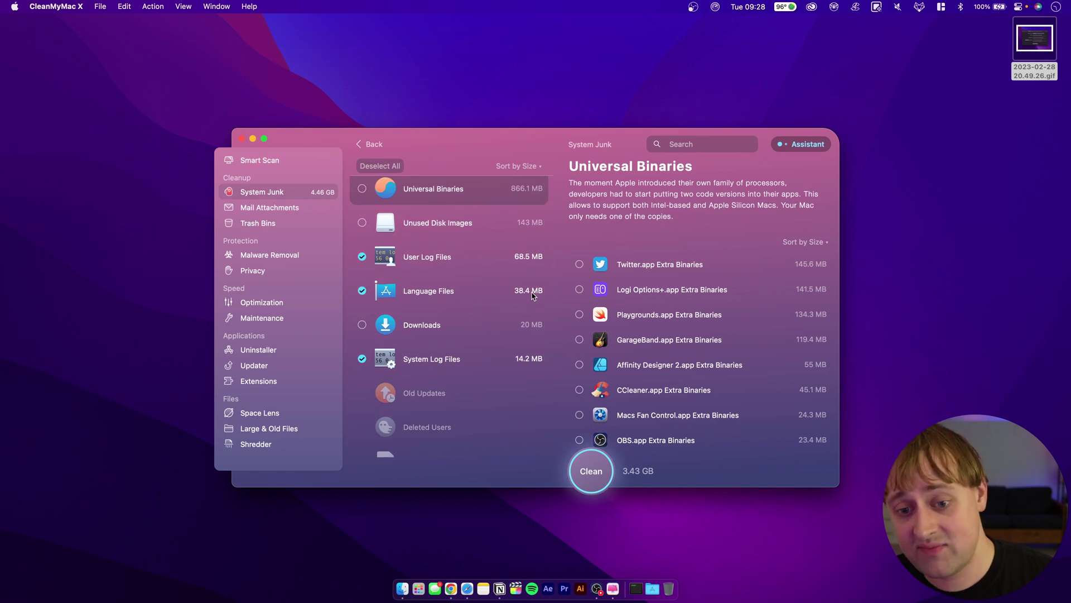
{"action": "left_click", "coordinate": [251, 256]}
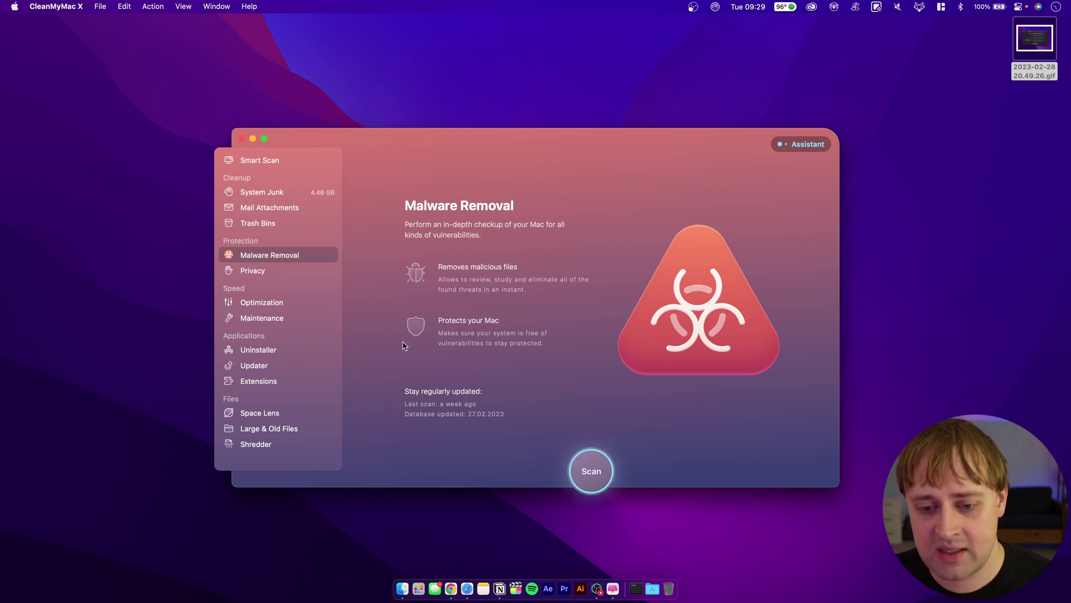
Browse the Privacy, Optimization and Maintenance modules, ending on the Uninstaller's list of 85 apps.
{"action": "left_click", "coordinate": [254, 271]}
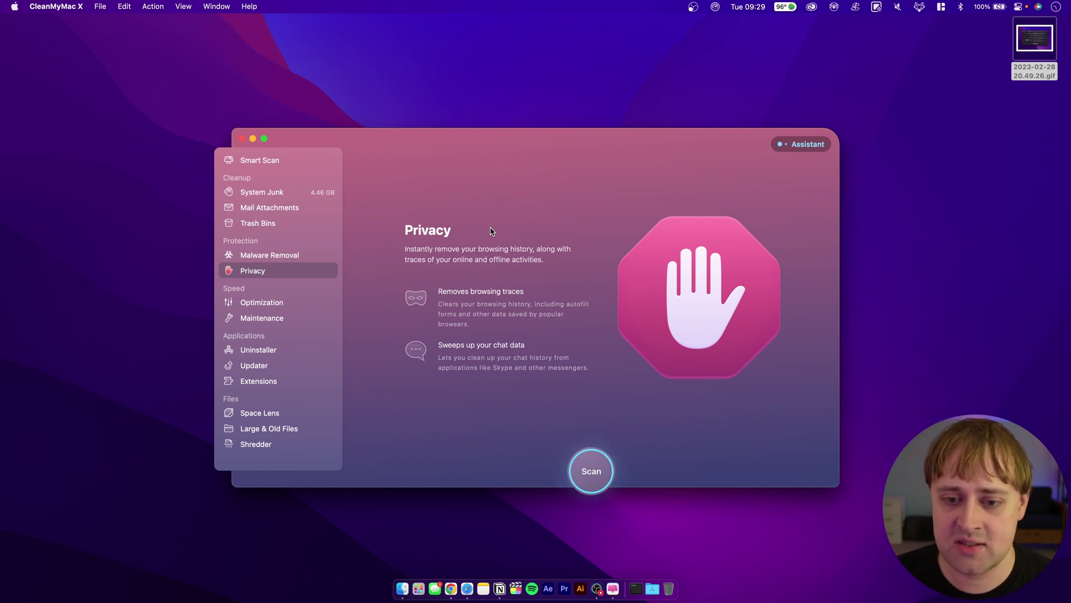
{"action": "left_click", "coordinate": [260, 303]}
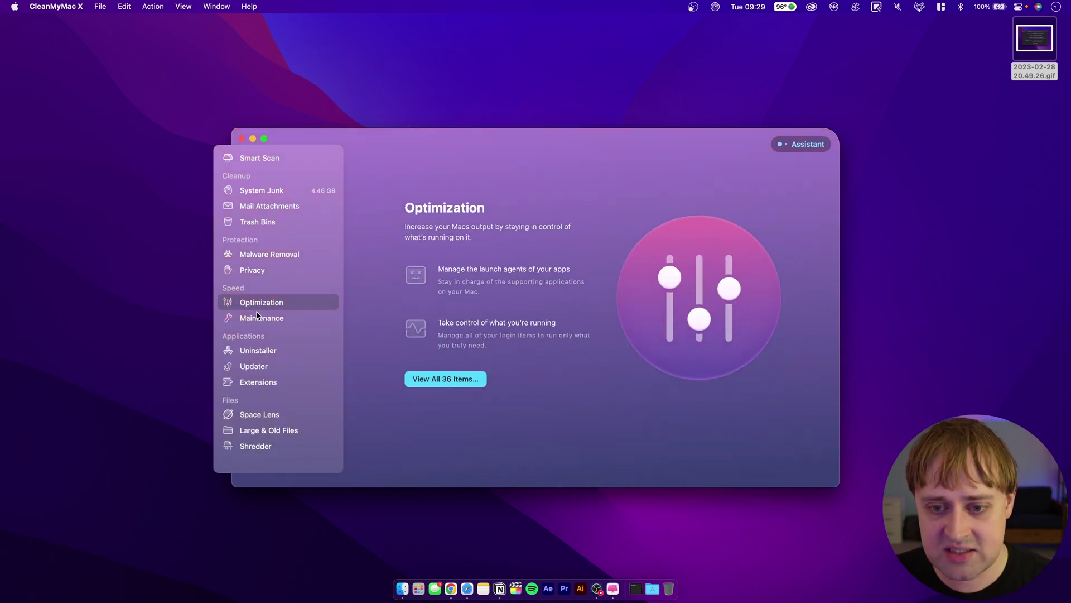
{"action": "left_click", "coordinate": [256, 319]}
{"action": "left_click", "coordinate": [282, 351]}
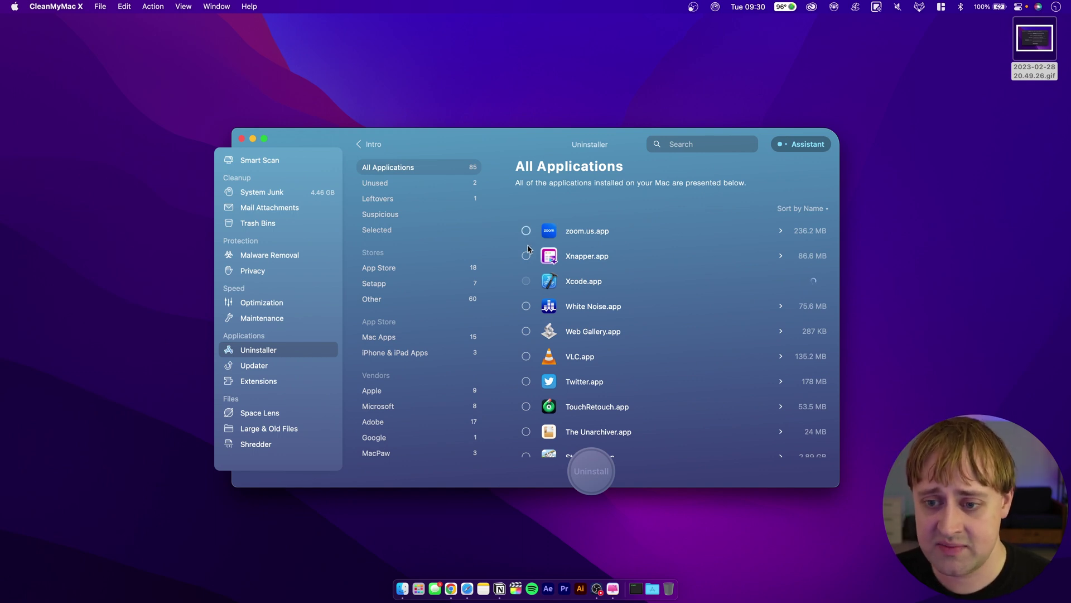
Uninstall Ring.app (50.1 MB) and view the cleanup log listing it.
{"action": "scroll", "coordinate": [653, 263], "scroll_direction": "down", "scroll_amount": 10}
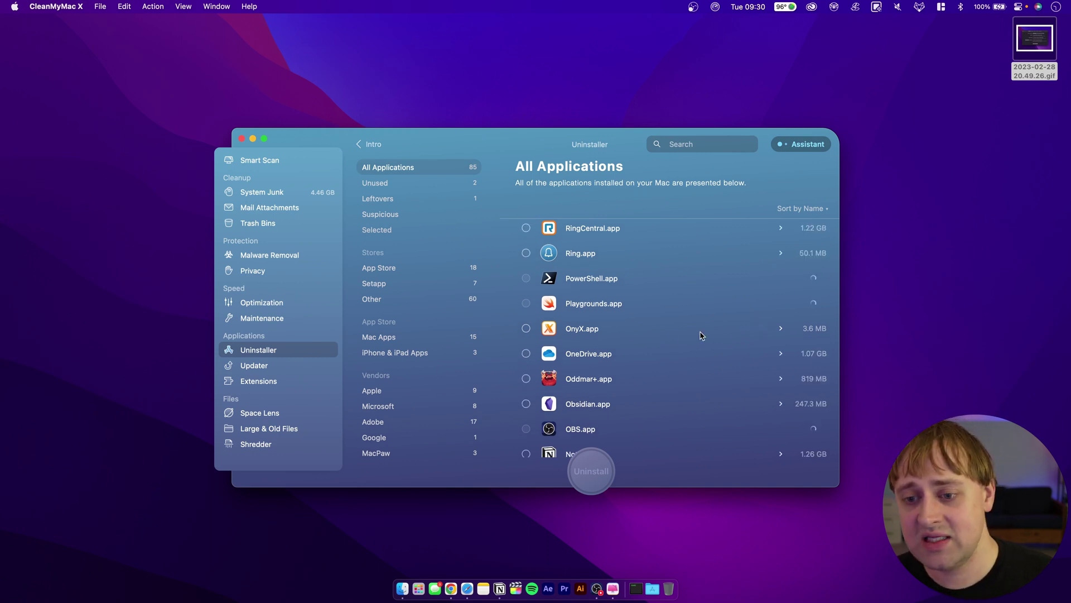
{"action": "left_click", "coordinate": [526, 254]}
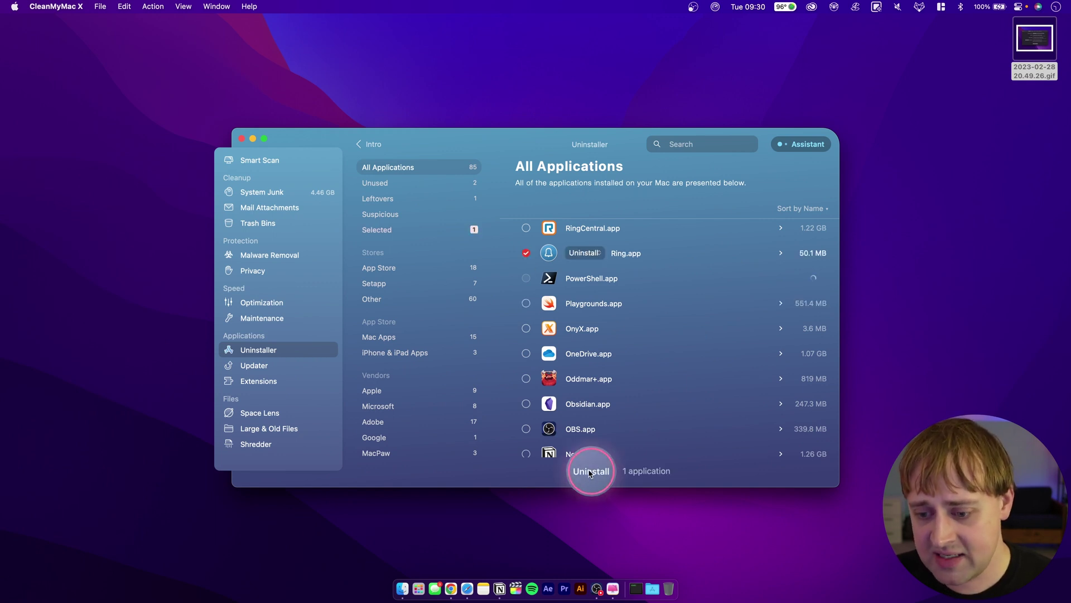
{"action": "left_click", "coordinate": [590, 472]}
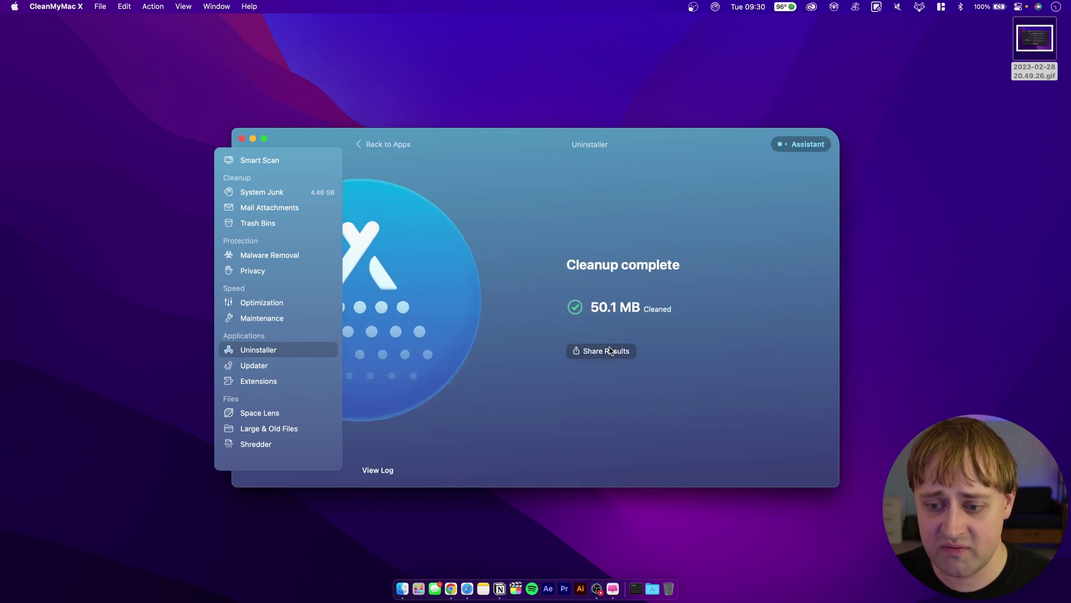
{"action": "left_click", "coordinate": [378, 470]}
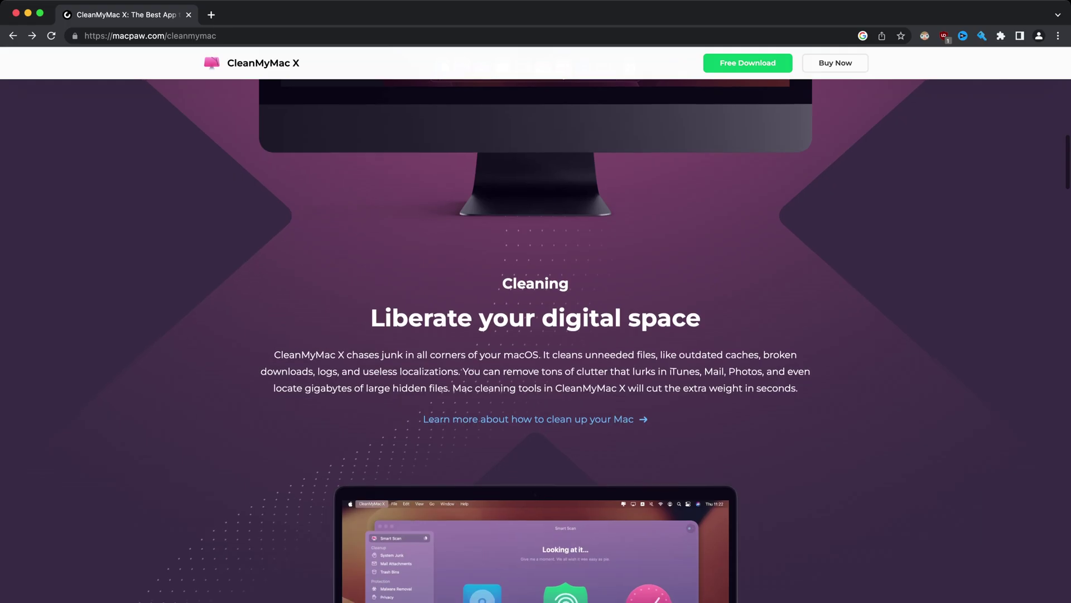
Scroll down the macpaw.com CleanMyMac X page toward the pricing plans.
{"action": "scroll", "coordinate": [535, 340], "scroll_direction": "down", "scroll_amount": 2}
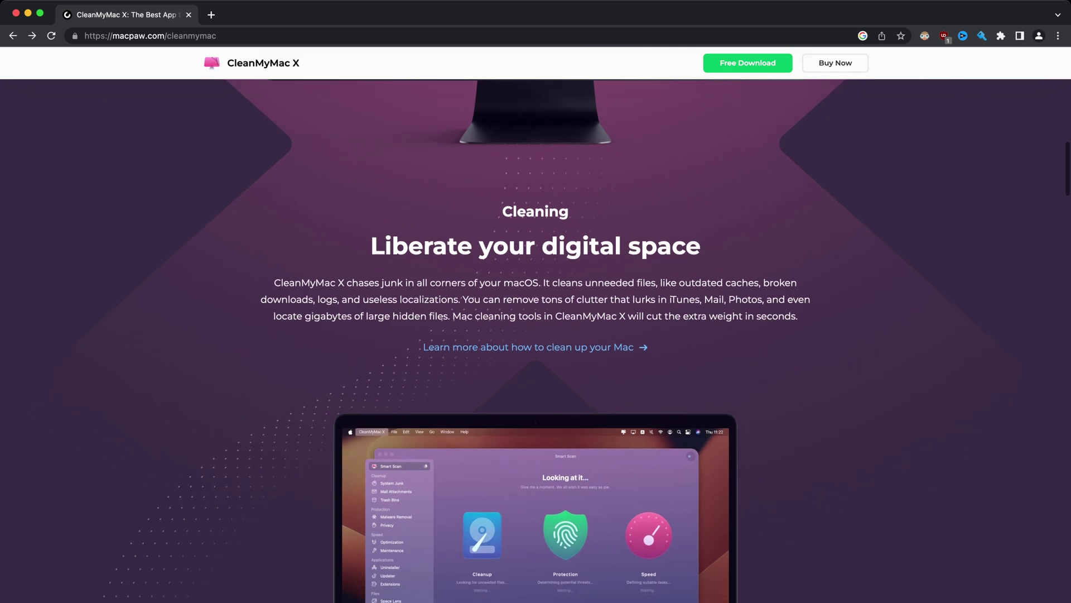
{"action": "scroll", "coordinate": [536, 340], "scroll_direction": "down", "scroll_amount": 3}
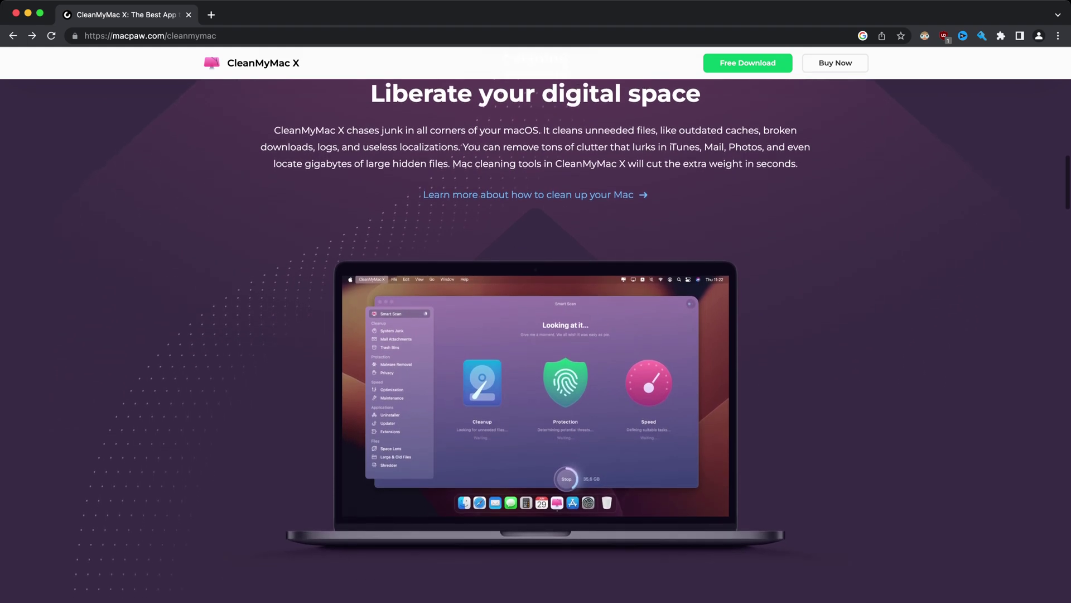
{"action": "scroll", "coordinate": [536, 341], "scroll_direction": "down", "scroll_amount": 2}
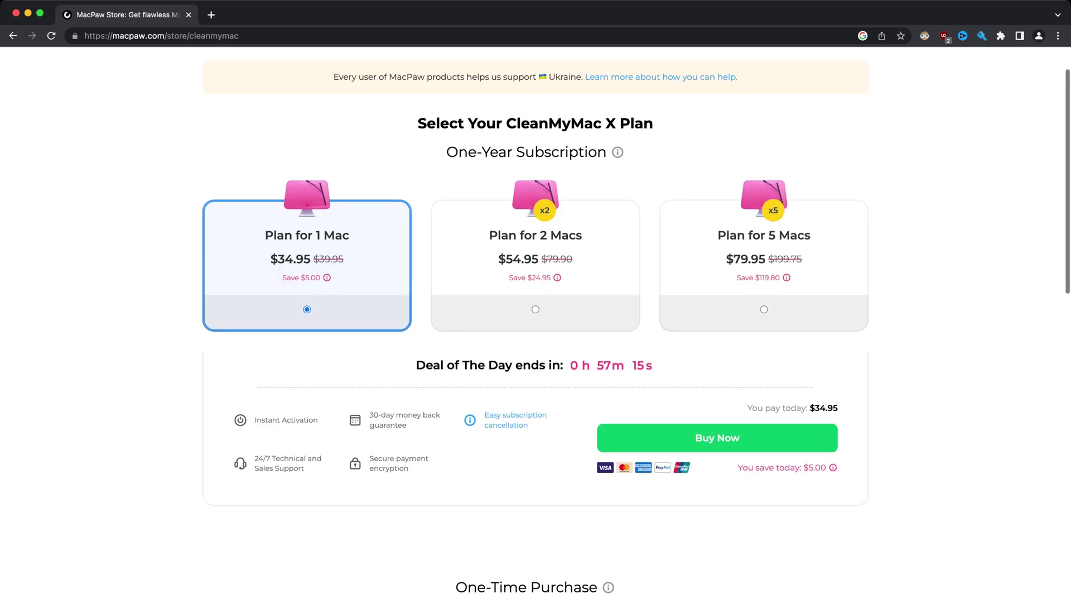
{"action": "scroll", "coordinate": [536, 340], "scroll_direction": "down", "scroll_amount": 2}
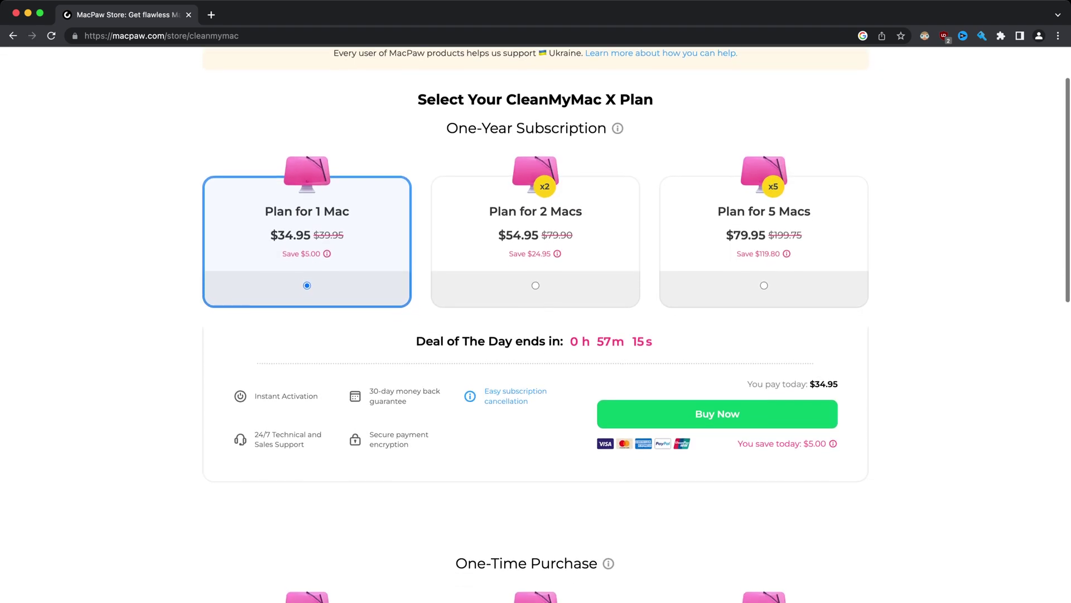
{"action": "scroll", "coordinate": [765, 134], "scroll_direction": "down", "scroll_amount": 3}
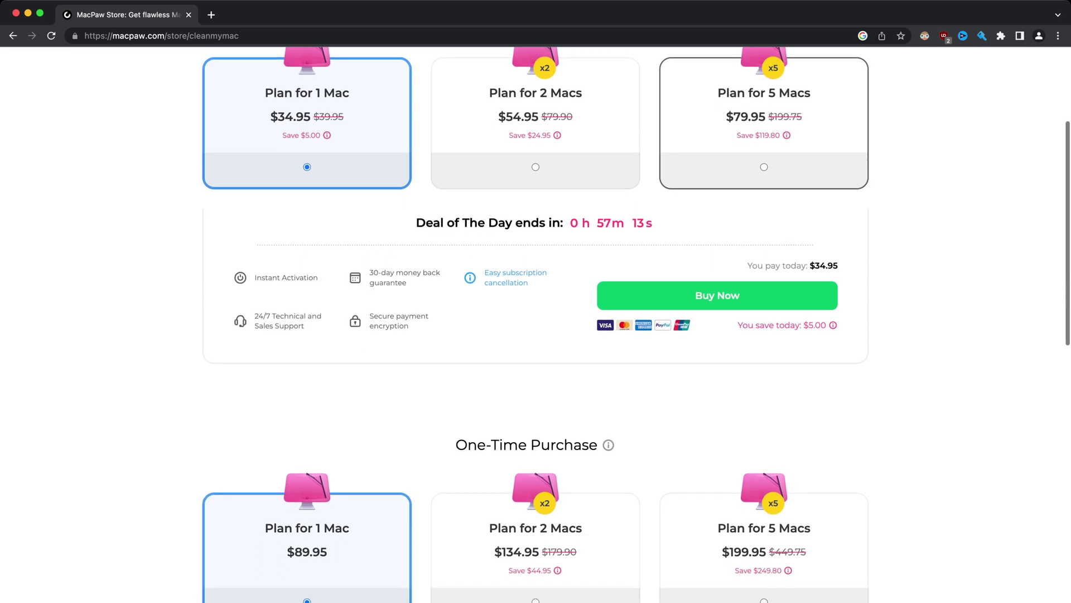
{"action": "scroll", "coordinate": [764, 133], "scroll_direction": "down", "scroll_amount": 2}
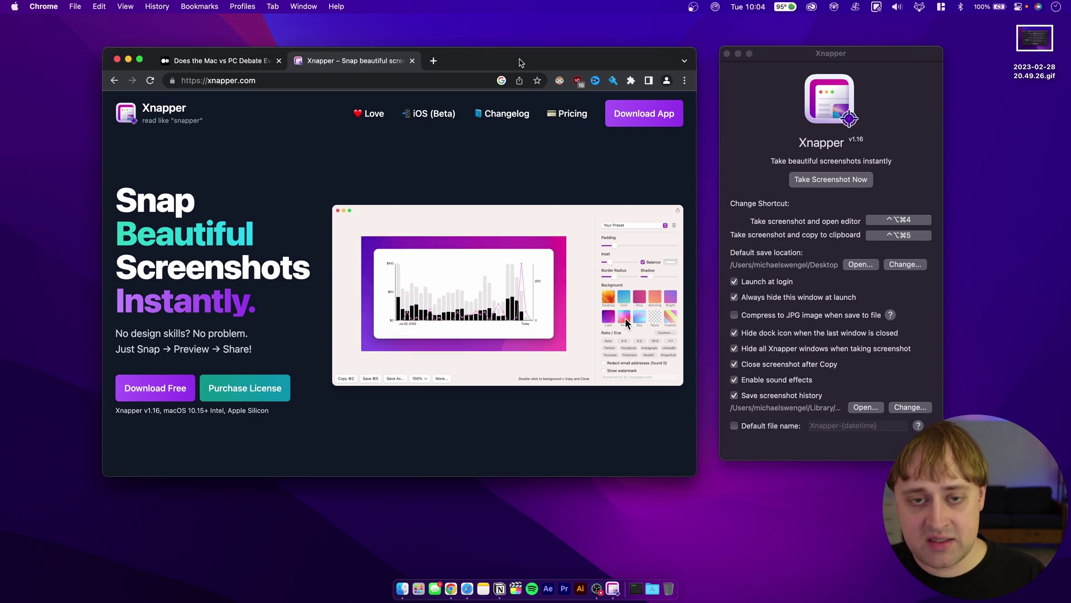
Take a trial Xnapper screenshot of the Chrome window area.
{"action": "key", "text": "ctrl+alt+super+4"}
{"action": "left_click_drag", "start_coordinate": [87, 28], "coordinate": [710, 493]}
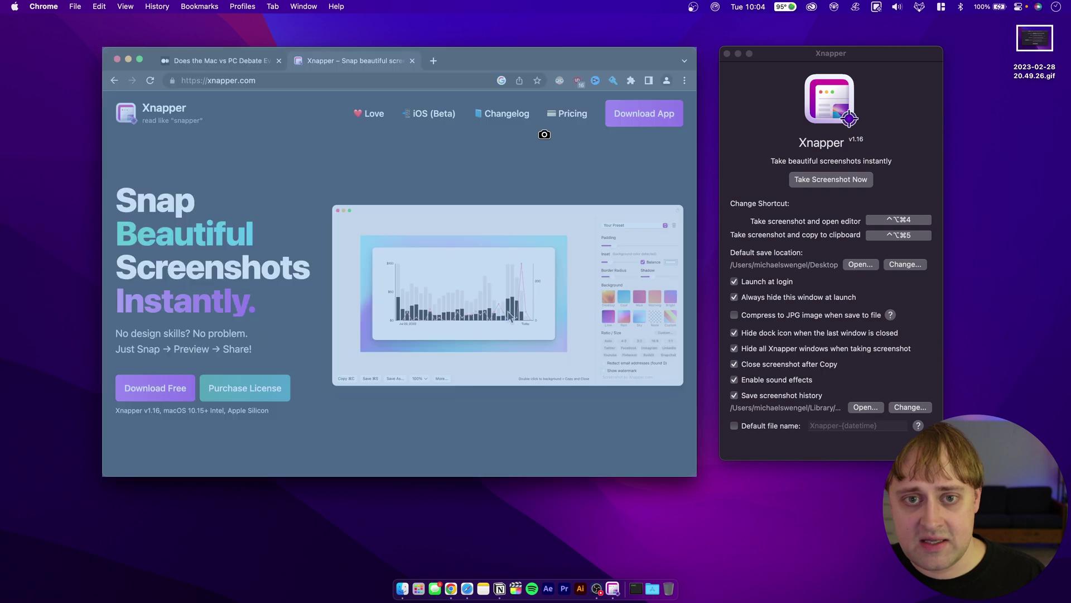
{"action": "left_click", "coordinate": [542, 136]}
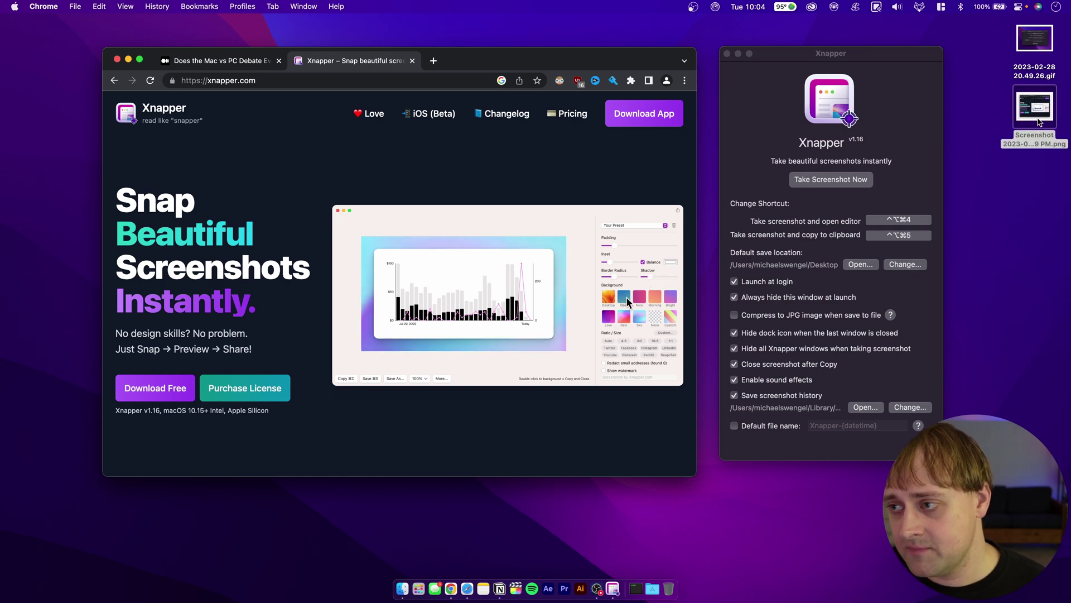
Preview the screenshot file on the desktop, then delete it and empty the Trash.
{"action": "left_click", "coordinate": [1039, 123]}
{"action": "key", "text": "space"}
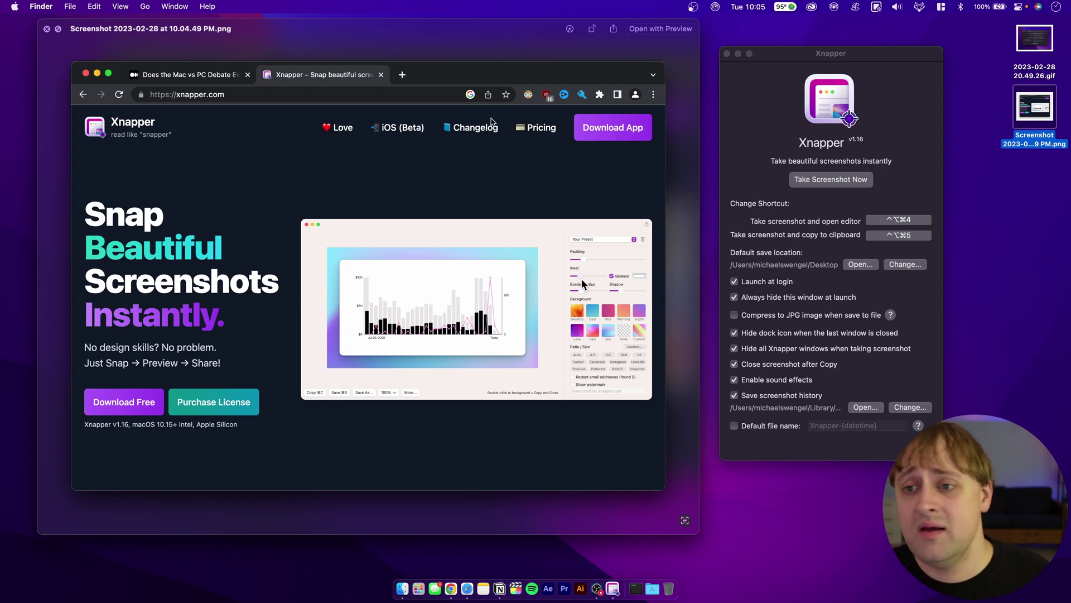
{"action": "key", "text": "space"}
{"action": "left_click", "coordinate": [1045, 124]}
{"action": "left_click", "coordinate": [1043, 118]}
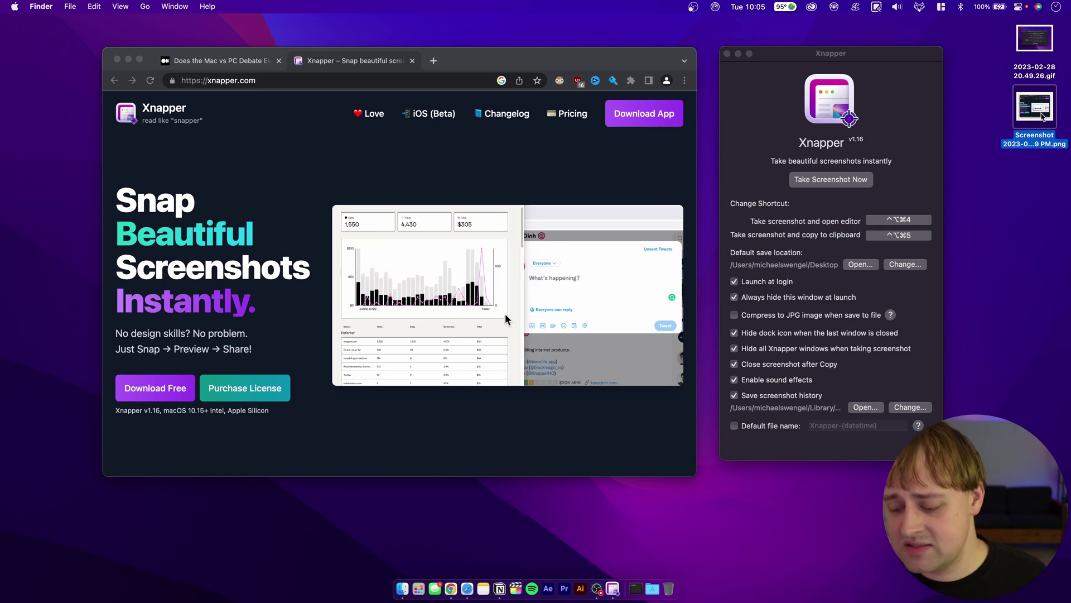
{"action": "key", "text": "super+BackSpace"}
{"action": "key", "text": "super+shift+BackSpace"}
{"action": "key", "text": "Return"}
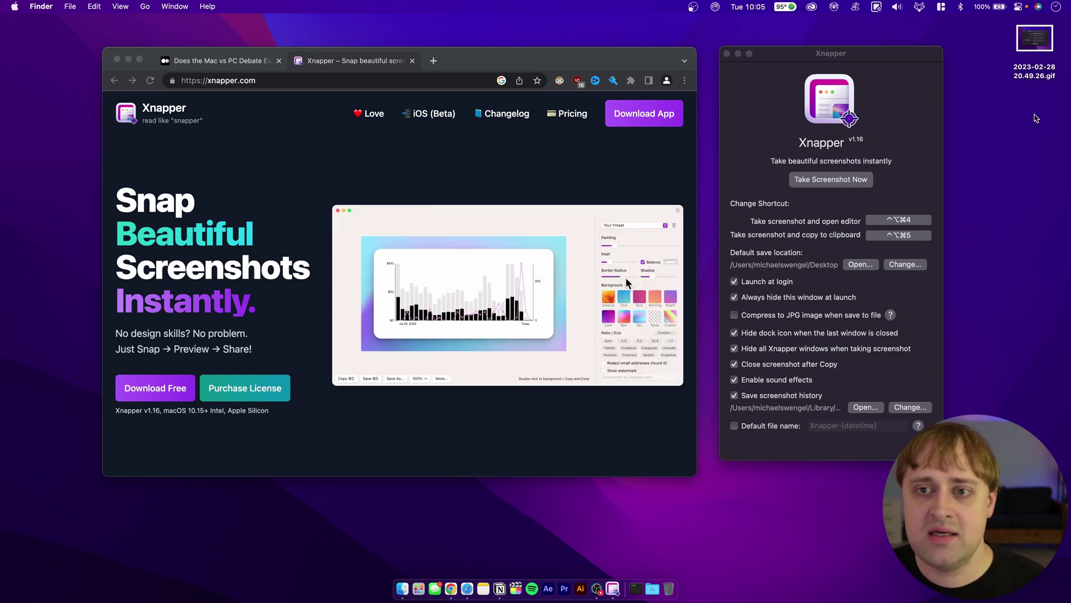
Arm Xnapper window capture over the Chrome window.
{"action": "left_click", "coordinate": [660, 54]}
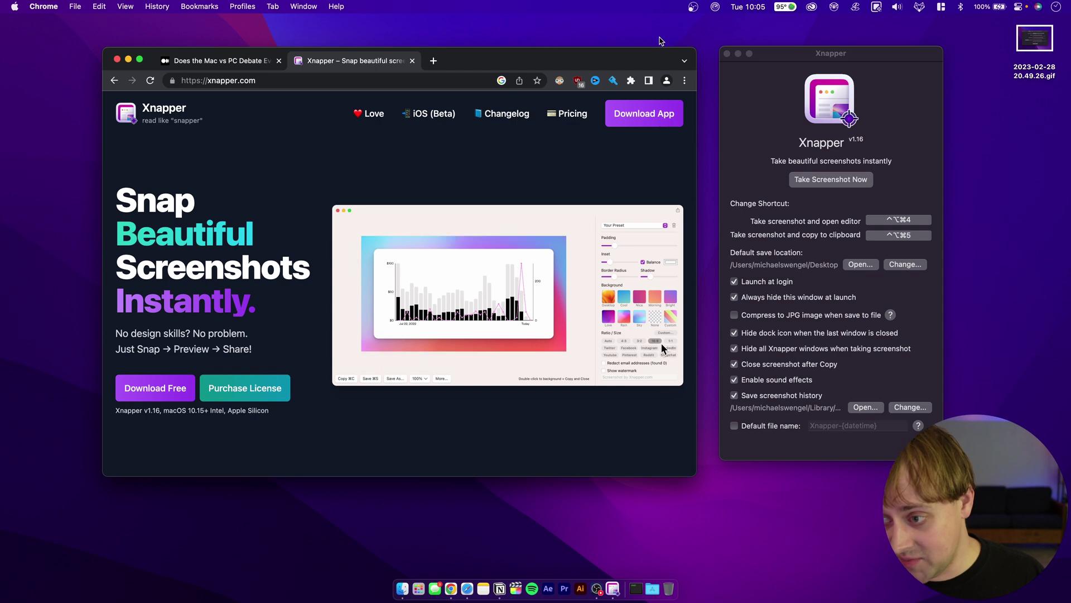
{"action": "key", "text": "ctrl+alt+super+4"}
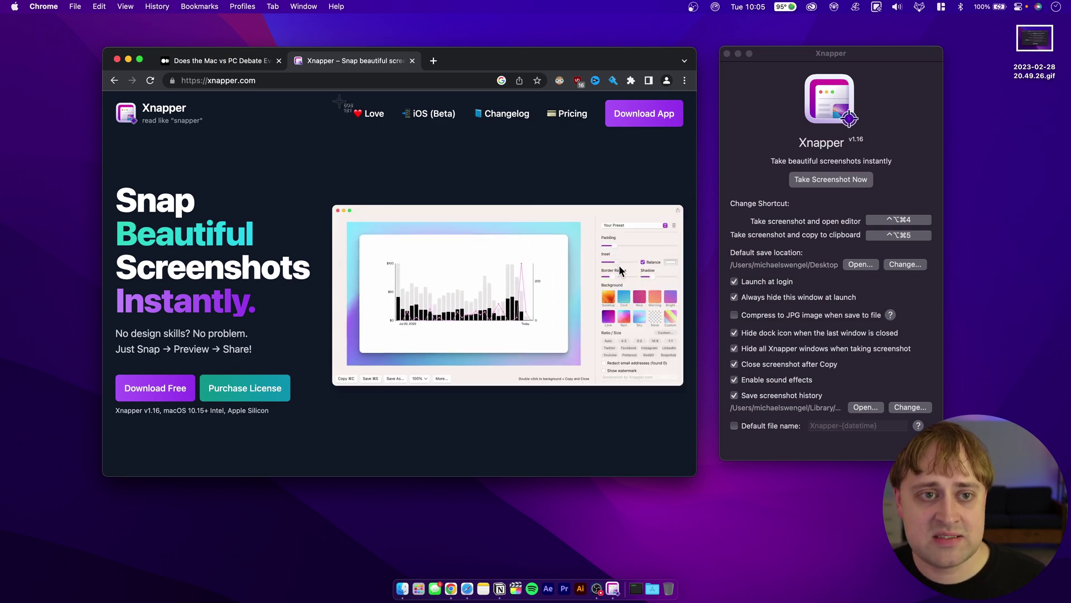
{"action": "key", "text": "space"}
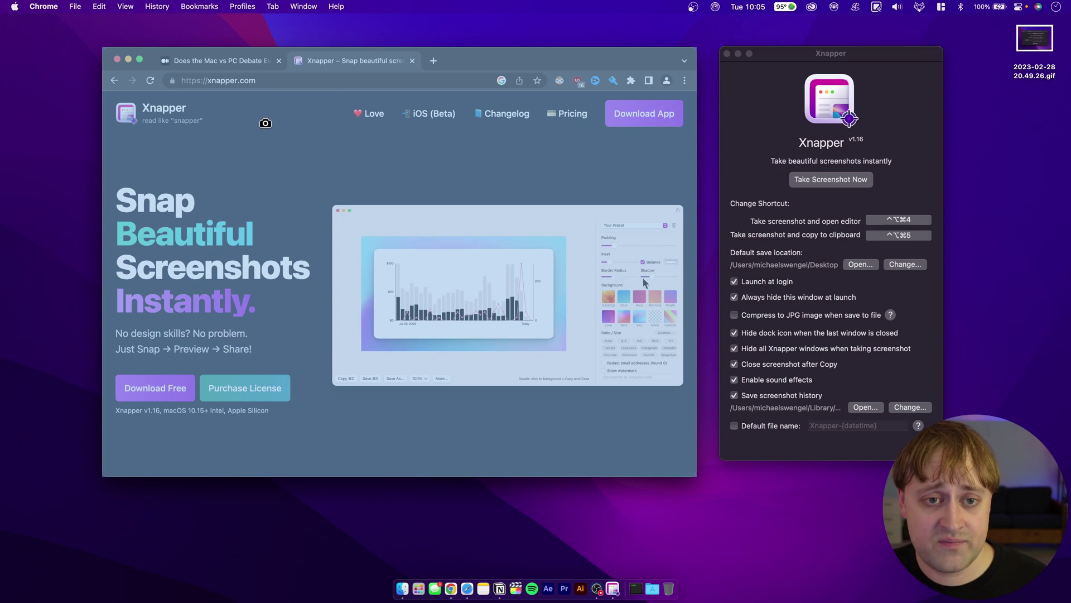
Capture the Chrome window, then try Auto, Twitter 1200:675 and Facebook 1200:630 and square-link sizes.
{"action": "left_click", "coordinate": [265, 123]}
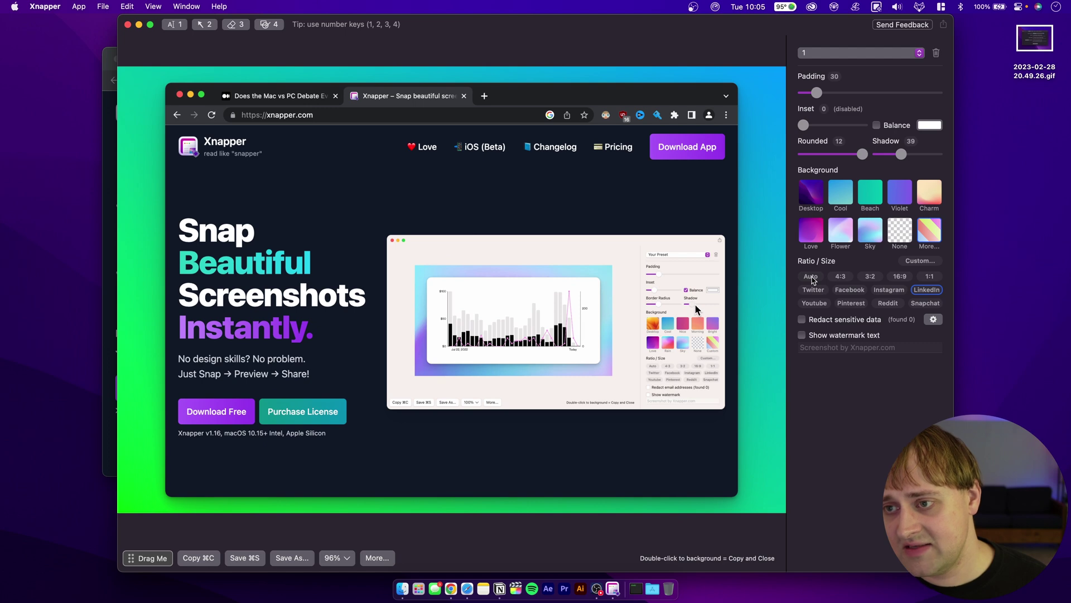
{"action": "left_click", "coordinate": [811, 277]}
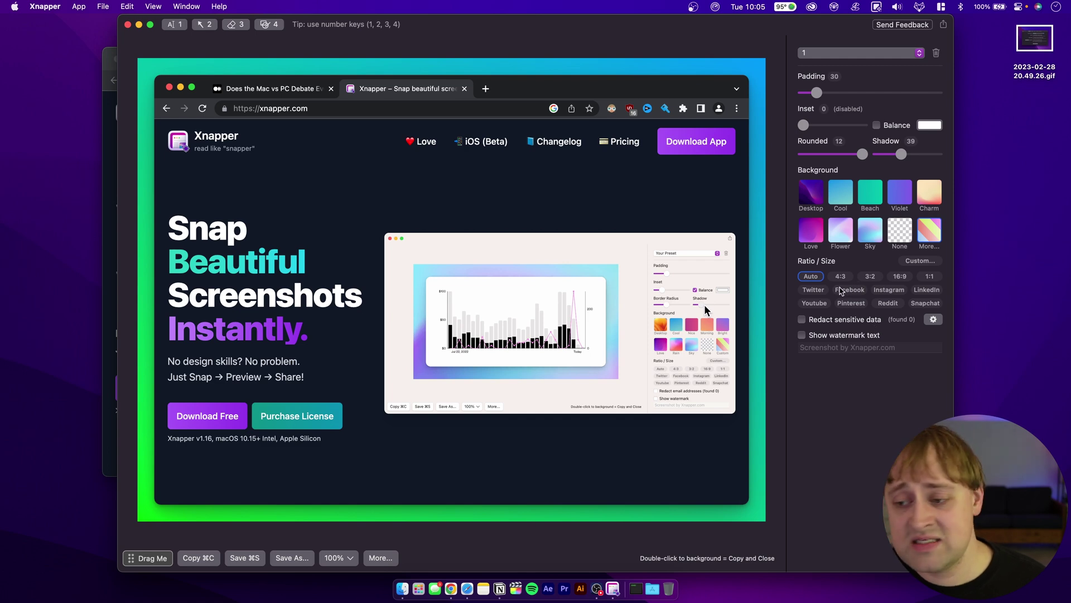
{"action": "left_click", "coordinate": [817, 296]}
{"action": "left_click", "coordinate": [869, 331]}
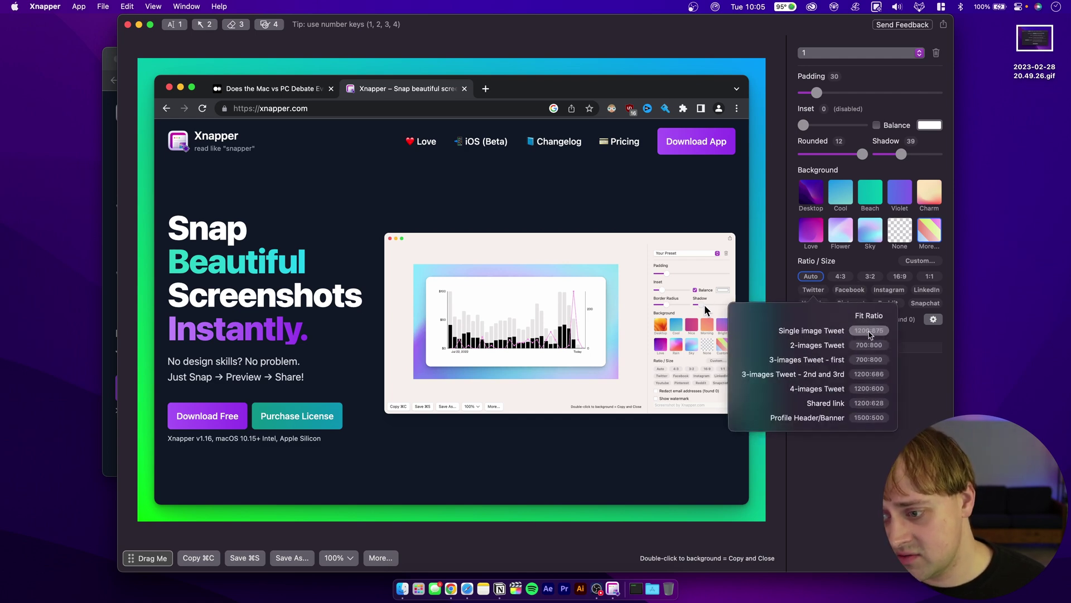
{"action": "left_click", "coordinate": [844, 293]}
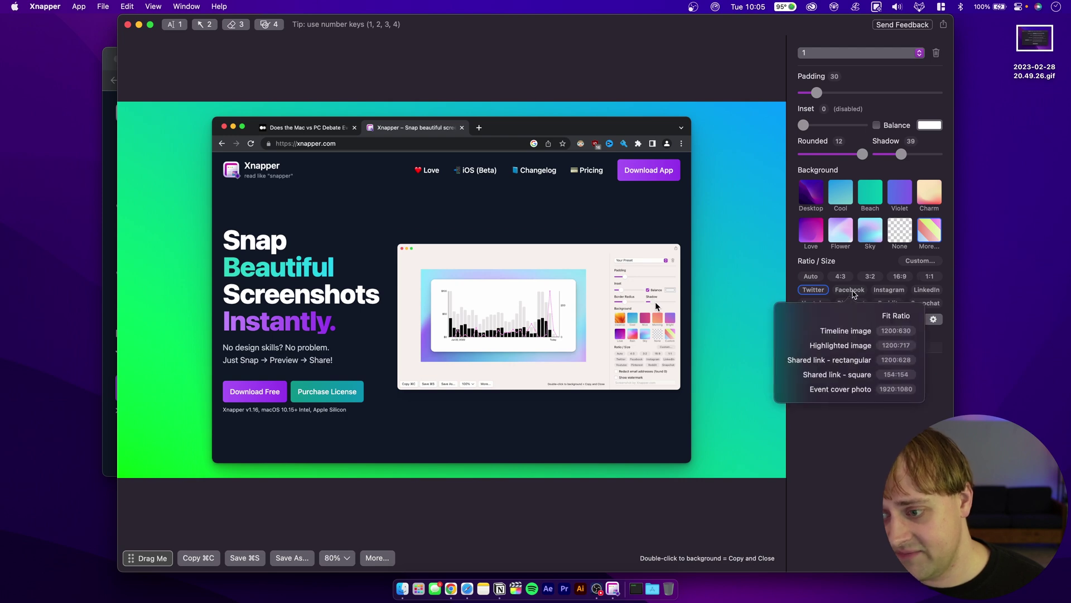
{"action": "left_click", "coordinate": [897, 332]}
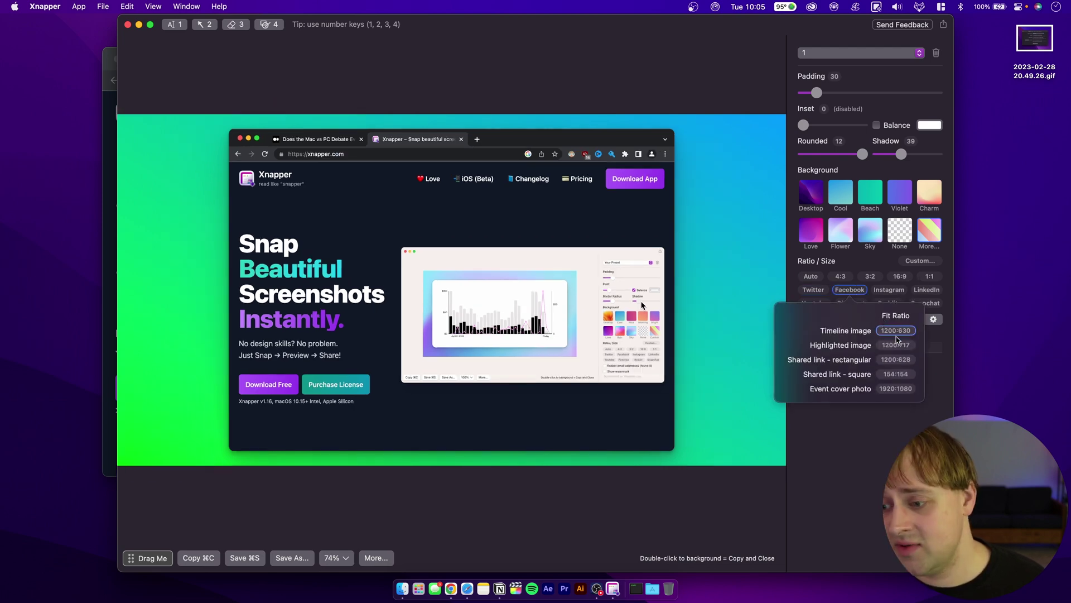
{"action": "left_click", "coordinate": [896, 373]}
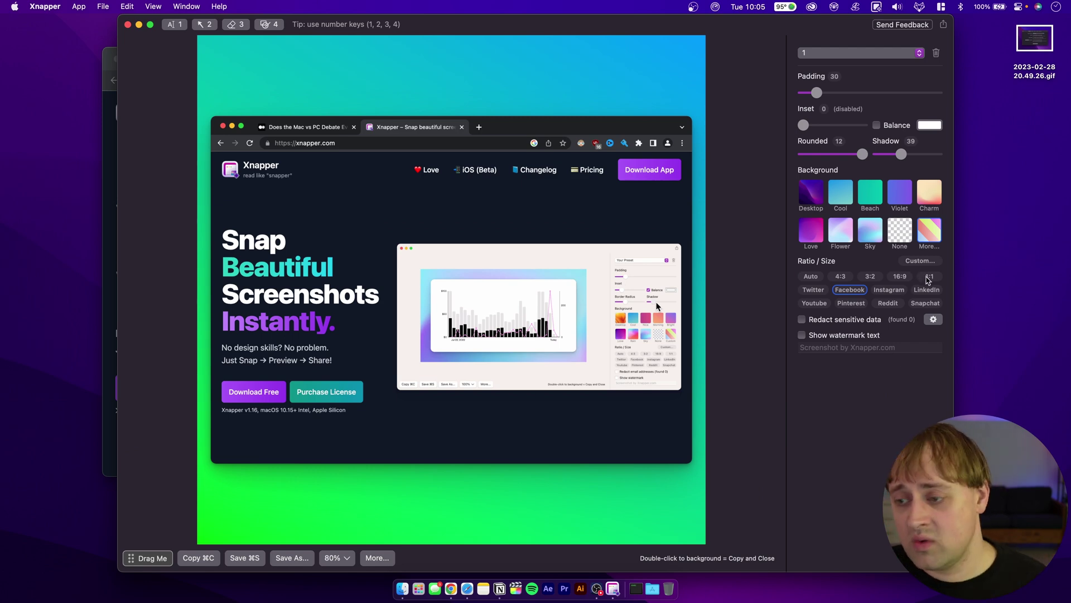
Try the 1:1, 4:3, 3:2 and 16:9 canvas ratios, then return to Auto.
{"action": "left_click", "coordinate": [929, 278]}
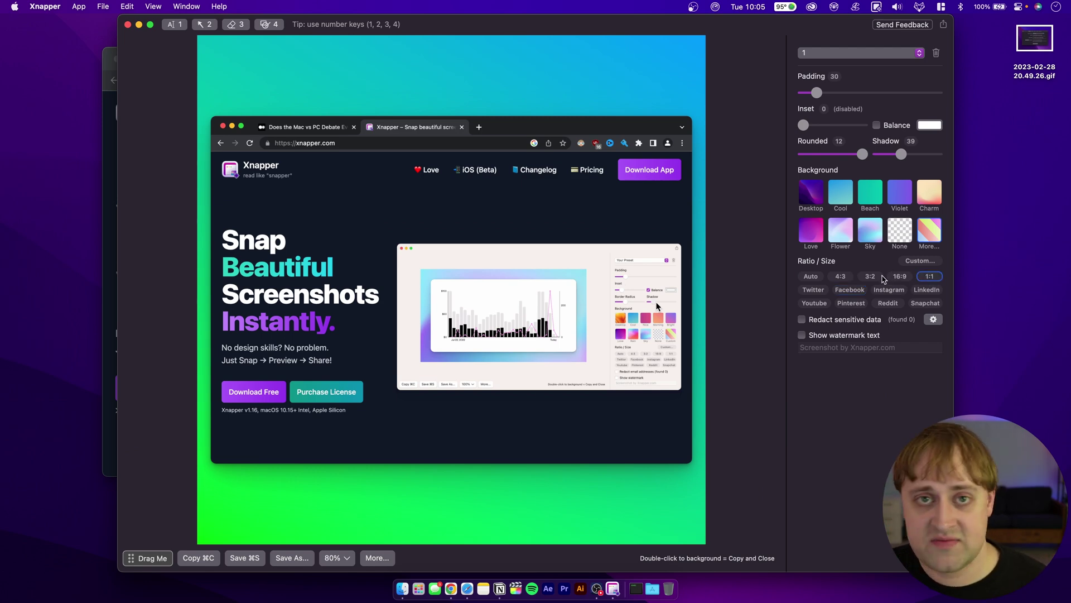
{"action": "left_click", "coordinate": [841, 277]}
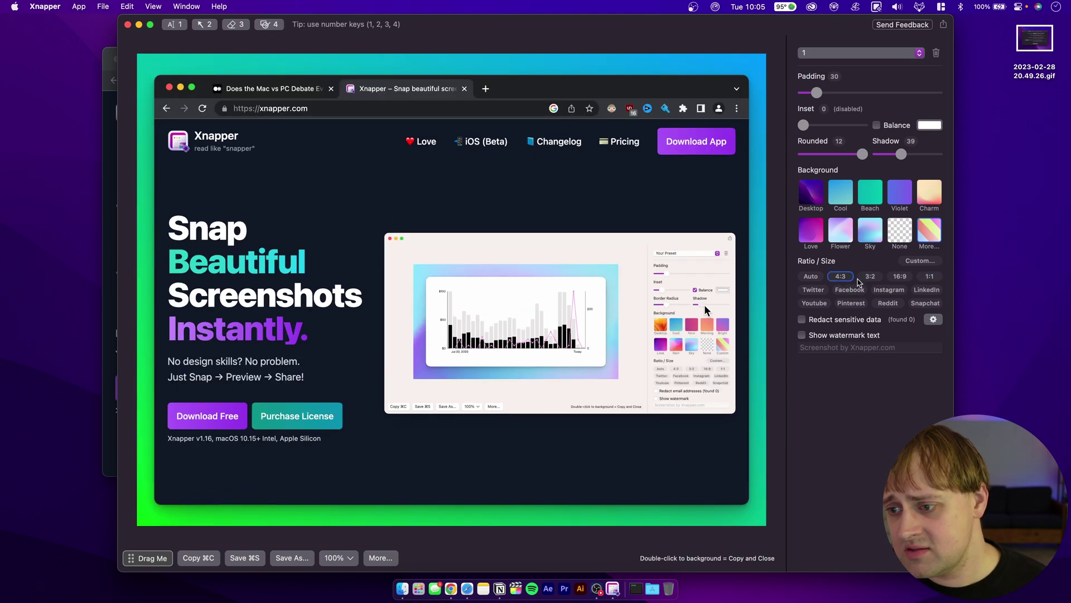
{"action": "left_click", "coordinate": [871, 278]}
{"action": "left_click", "coordinate": [901, 278]}
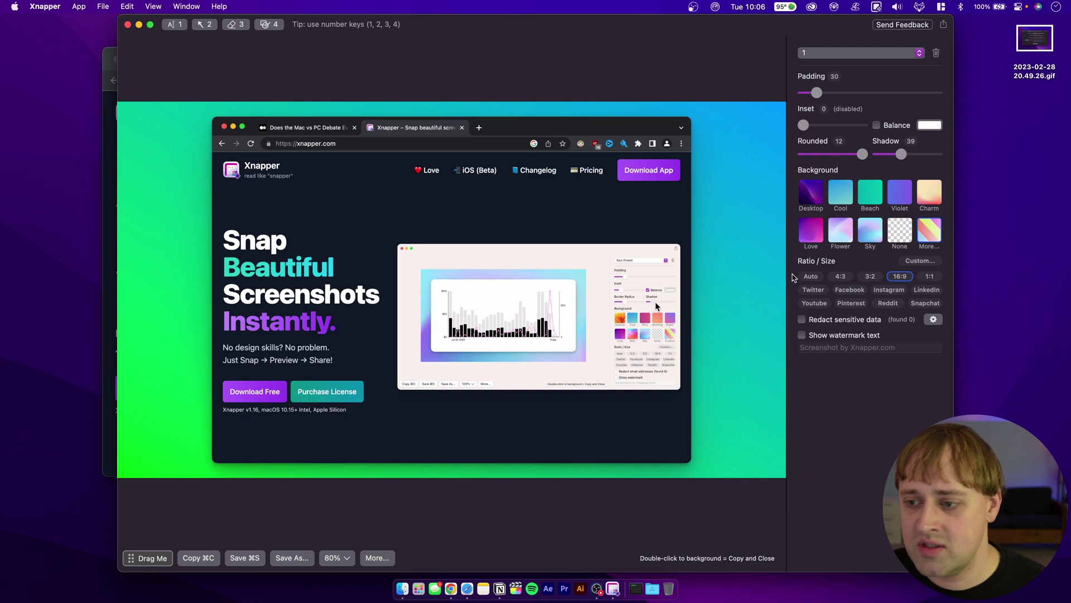
{"action": "left_click", "coordinate": [810, 277]}
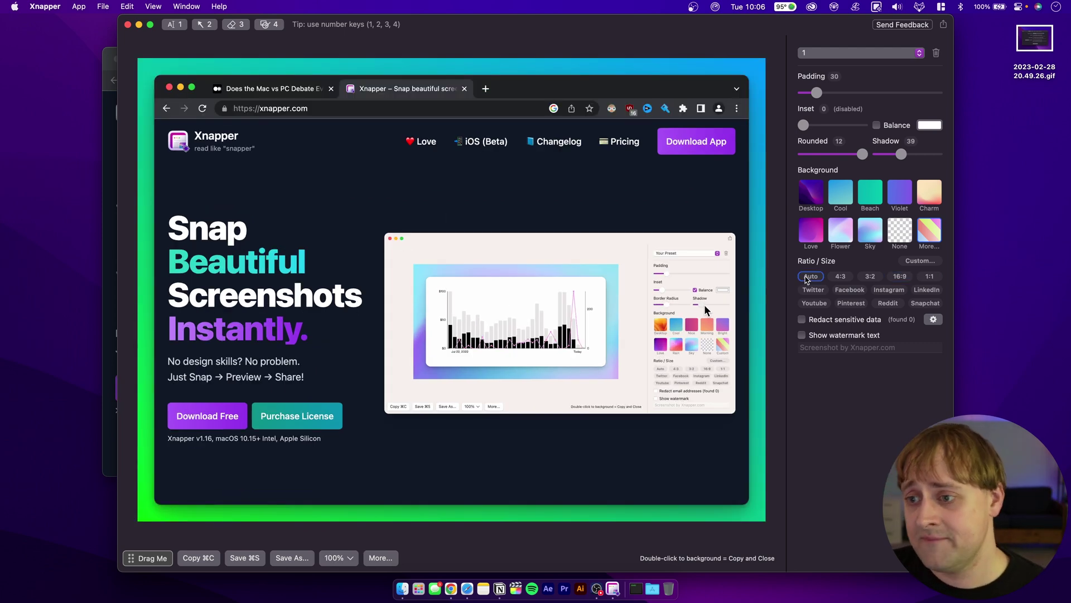
Try the Desktop, Violet, Love, Flower and Sky screenshot backgrounds.
{"action": "left_click", "coordinate": [809, 191]}
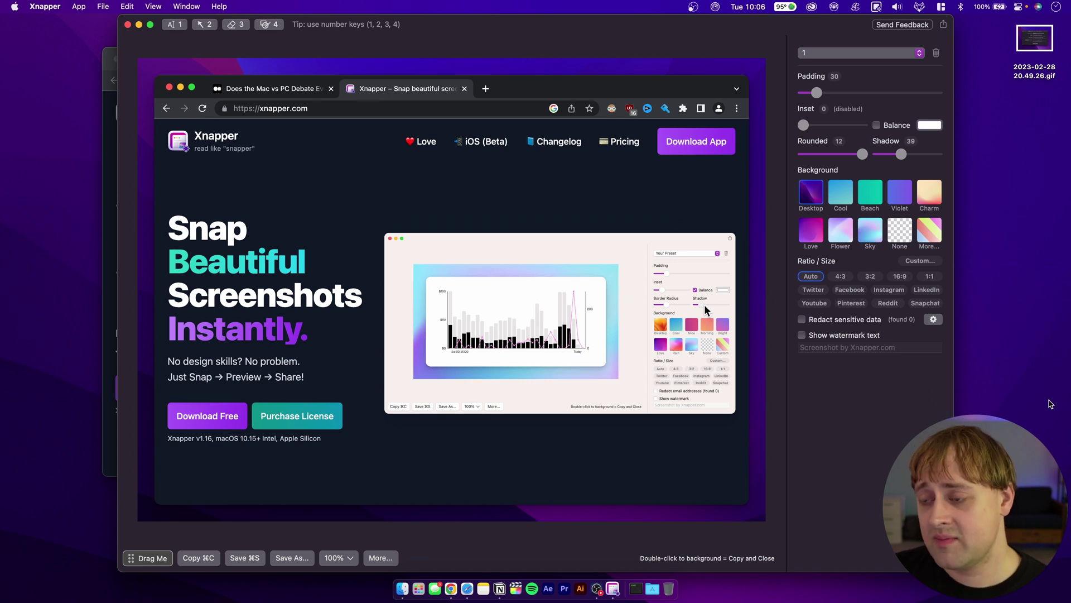
{"action": "left_click", "coordinate": [899, 191]}
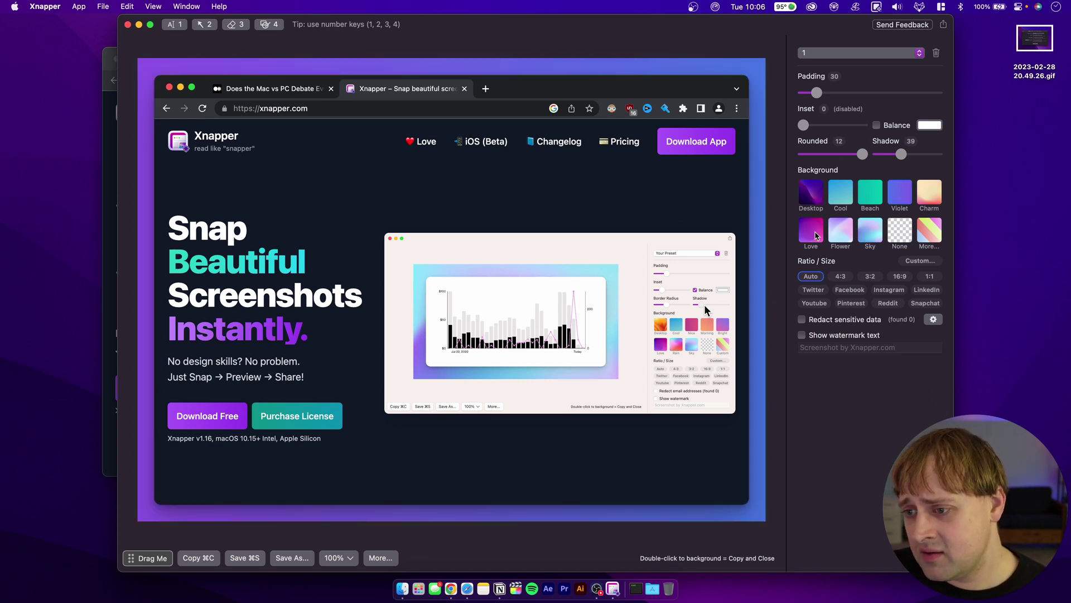
{"action": "left_click", "coordinate": [811, 229]}
{"action": "left_click", "coordinate": [841, 231]}
{"action": "left_click", "coordinate": [869, 229]}
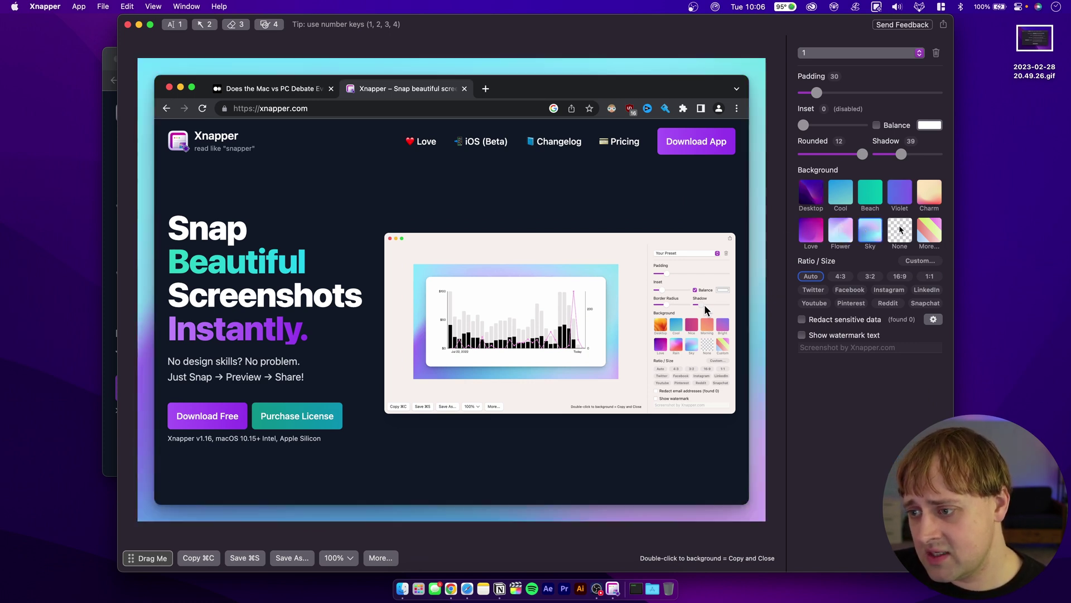
Open the gradient's first colour in More backgrounds, then close the editor and the colour picker.
{"action": "left_click", "coordinate": [930, 230]}
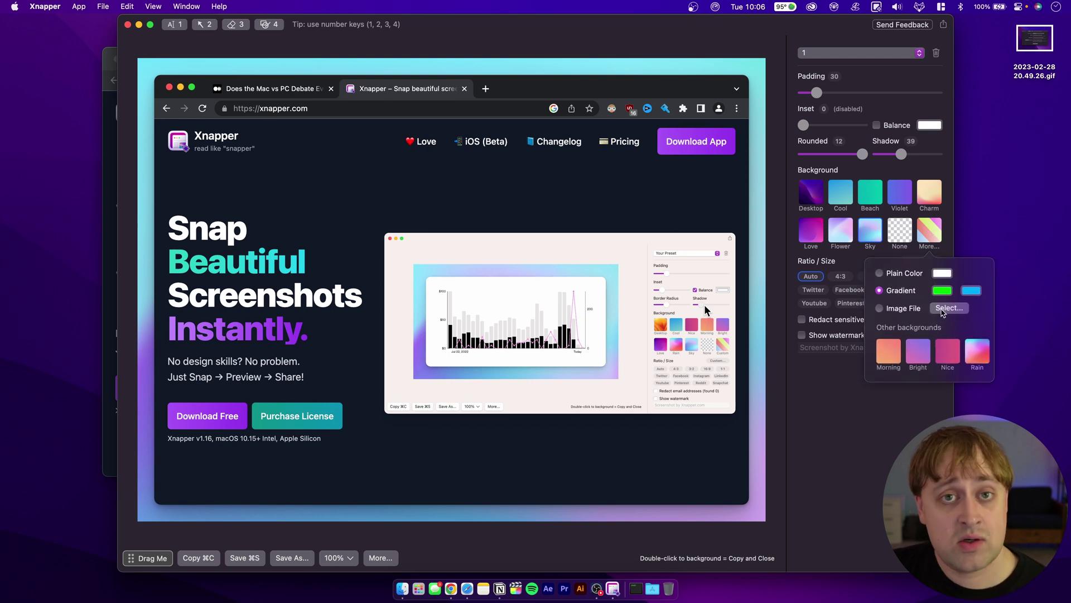
{"action": "left_click", "coordinate": [942, 291]}
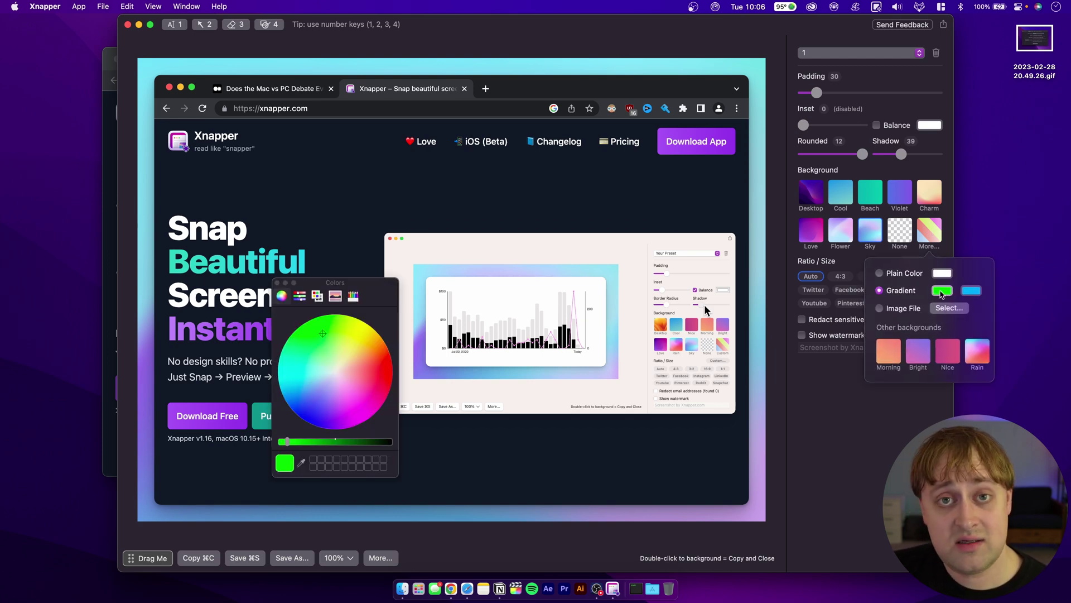
{"action": "left_click", "coordinate": [278, 286]}
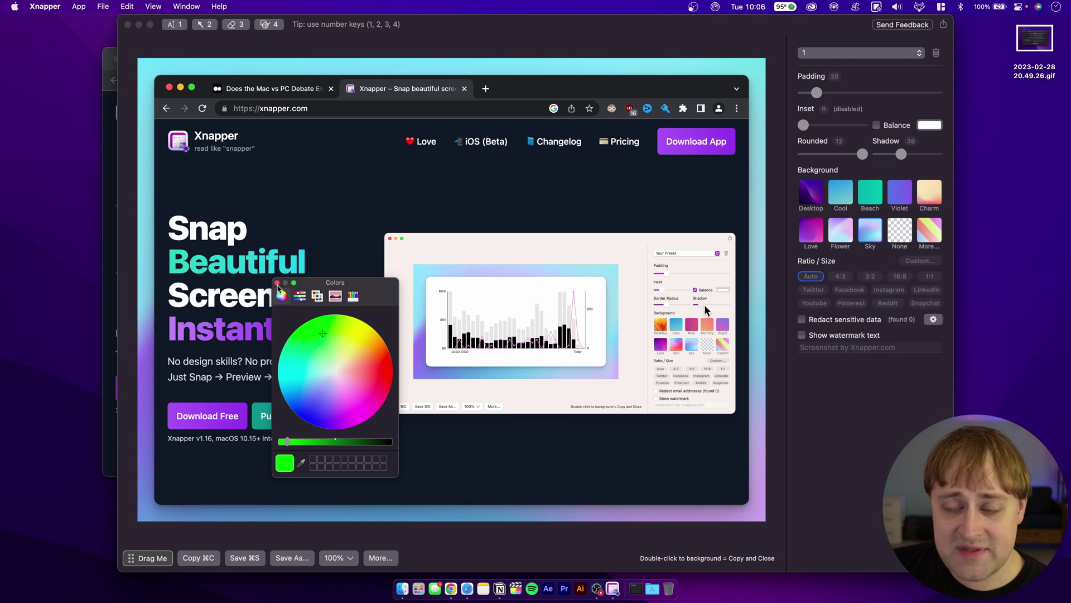
{"action": "left_click", "coordinate": [922, 421]}
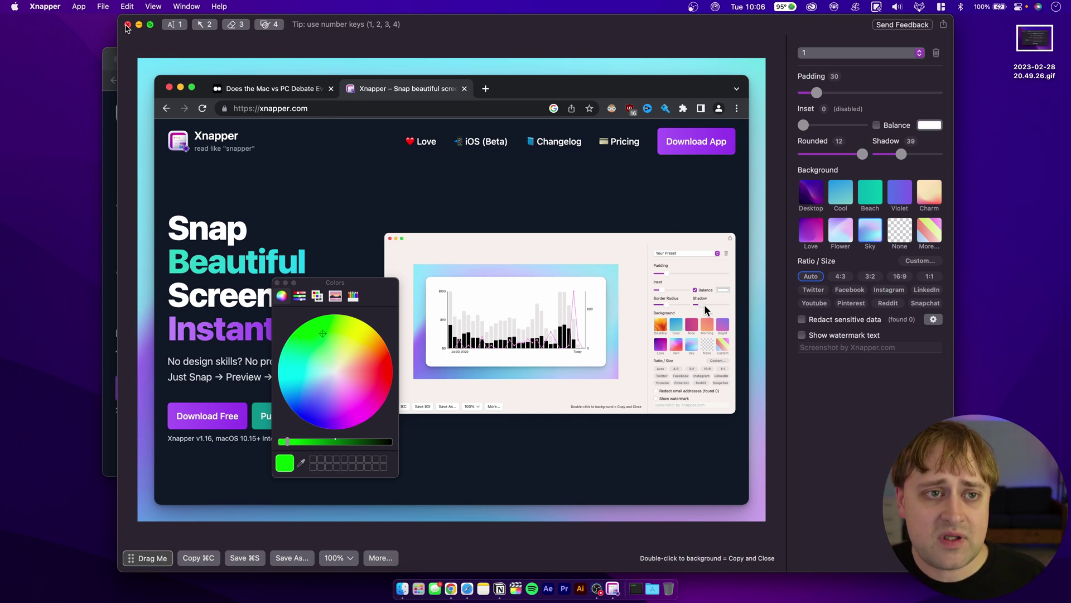
{"action": "left_click", "coordinate": [127, 25]}
{"action": "left_click", "coordinate": [469, 63]}
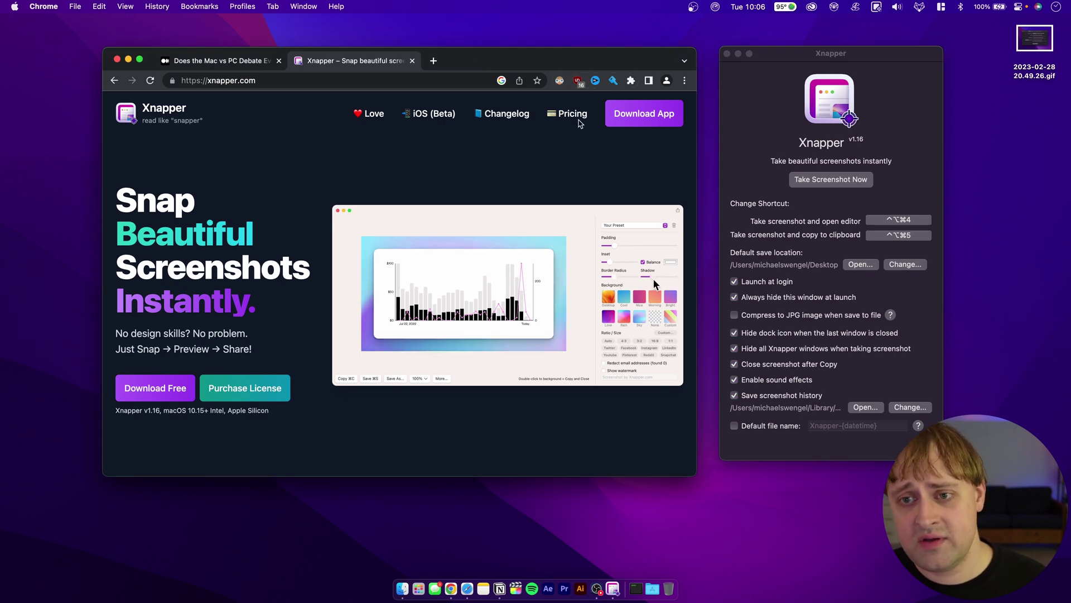
Open the xnapper.com pricing page and highlight the Basic plan's $24.99 price.
{"action": "left_click", "coordinate": [579, 118]}
{"action": "scroll", "coordinate": [183, 312], "scroll_direction": "down", "scroll_amount": 3}
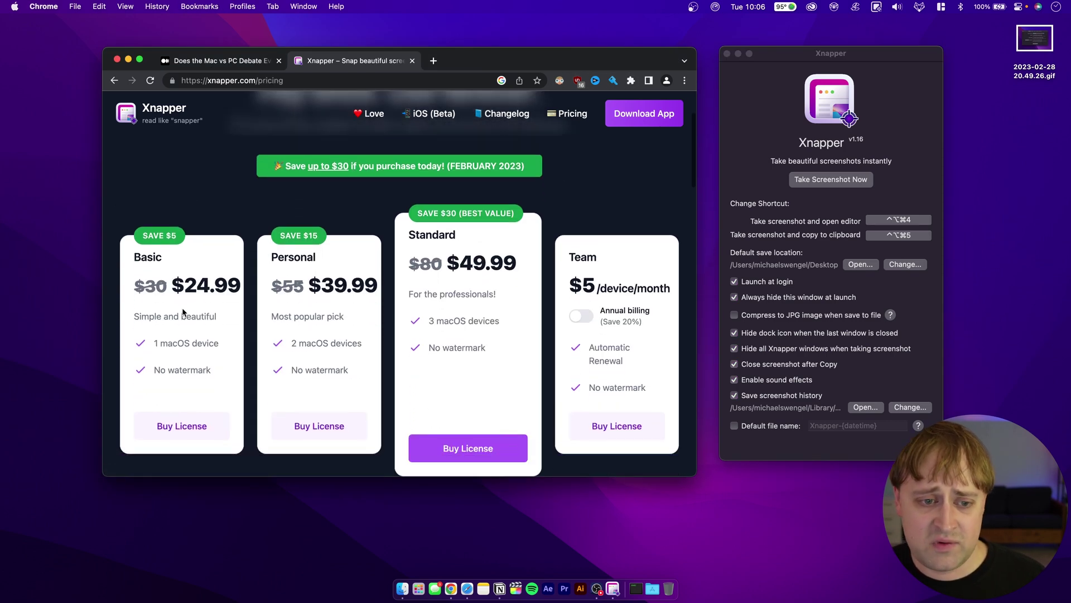
{"action": "left_click_drag", "start_coordinate": [186, 287], "coordinate": [225, 283]}
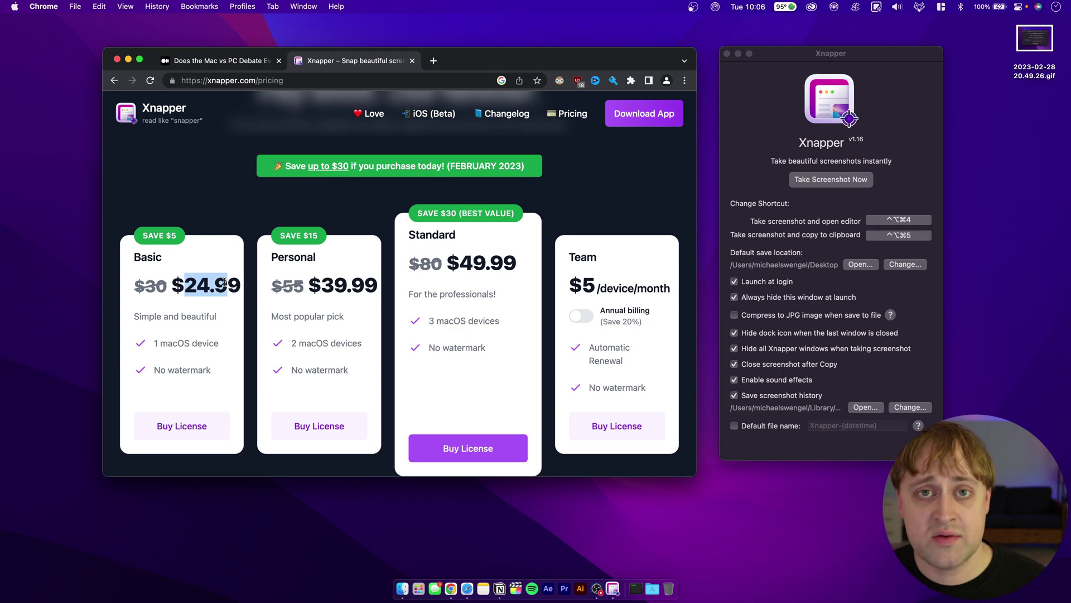